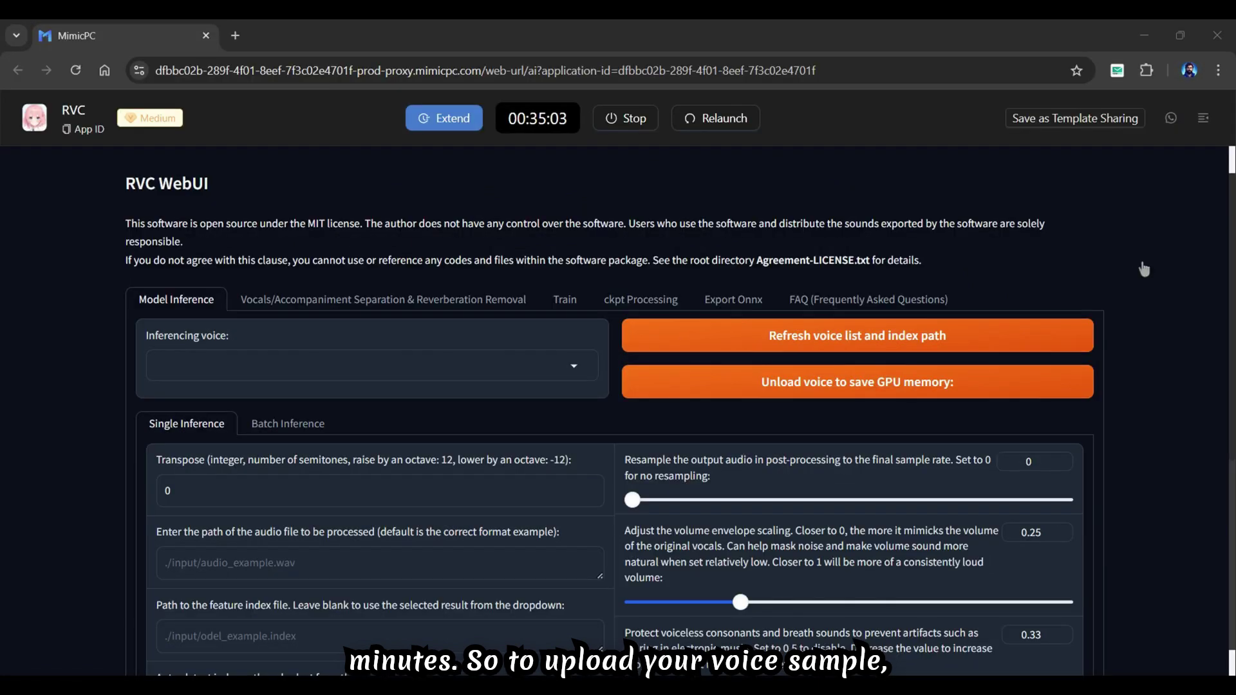
# Upload the mr_beast.mp3 sample from the computer into the storage's input folder.
pyautogui.click(1204, 118)
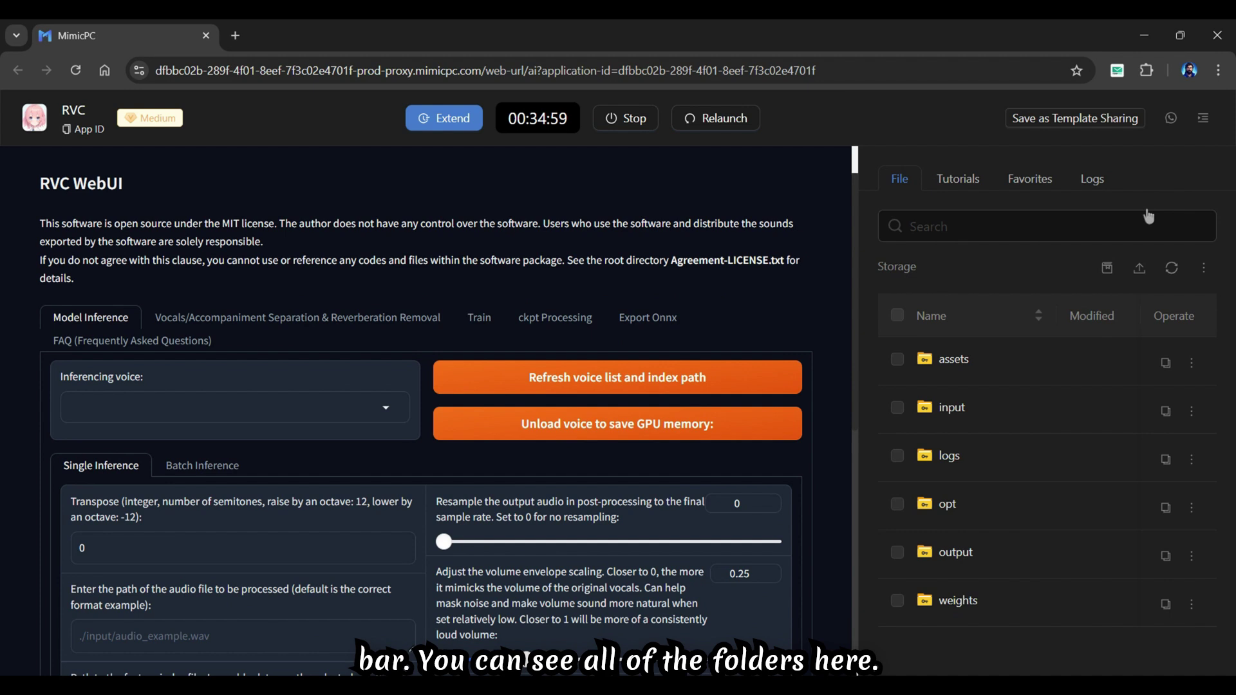
pyautogui.click(950, 410)
pyautogui.click(1147, 271)
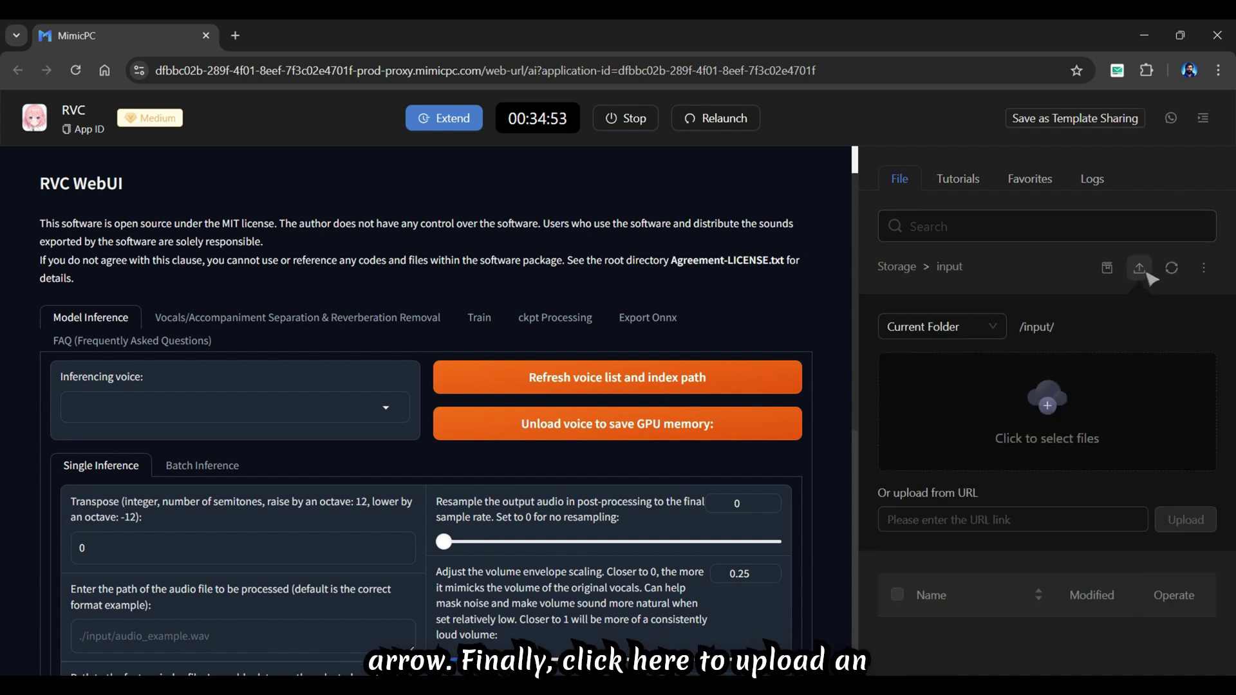
pyautogui.click(1057, 407)
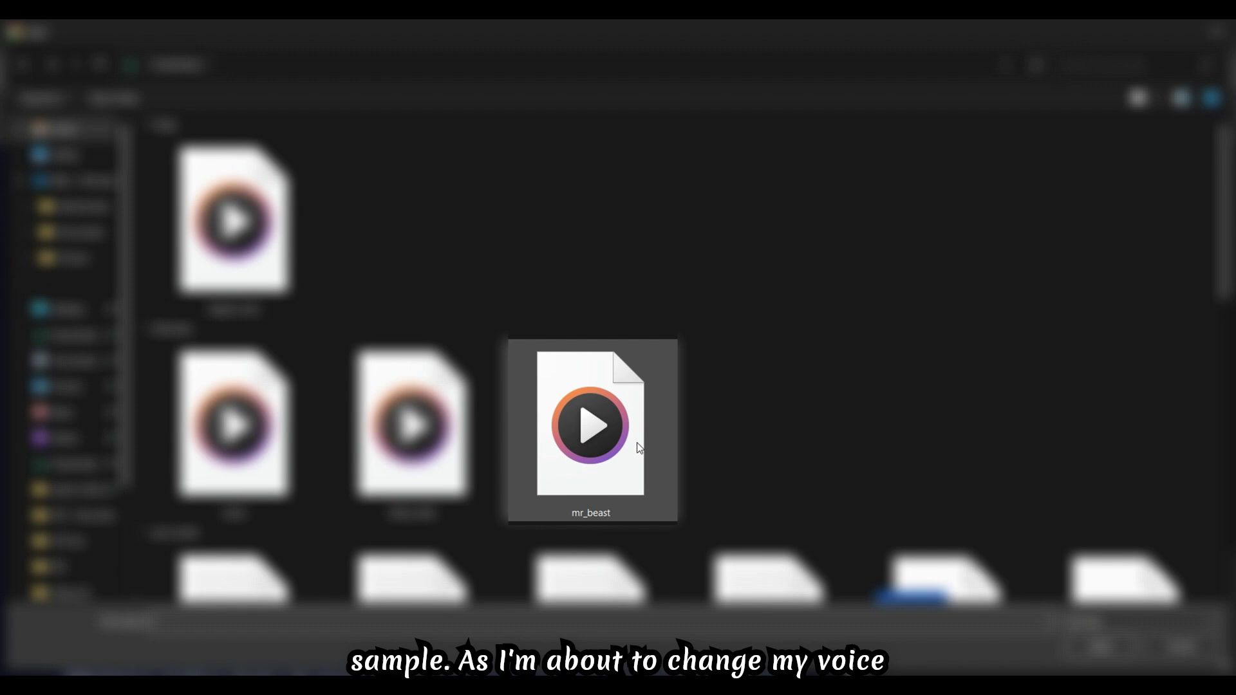
pyautogui.doubleClick(662, 442)
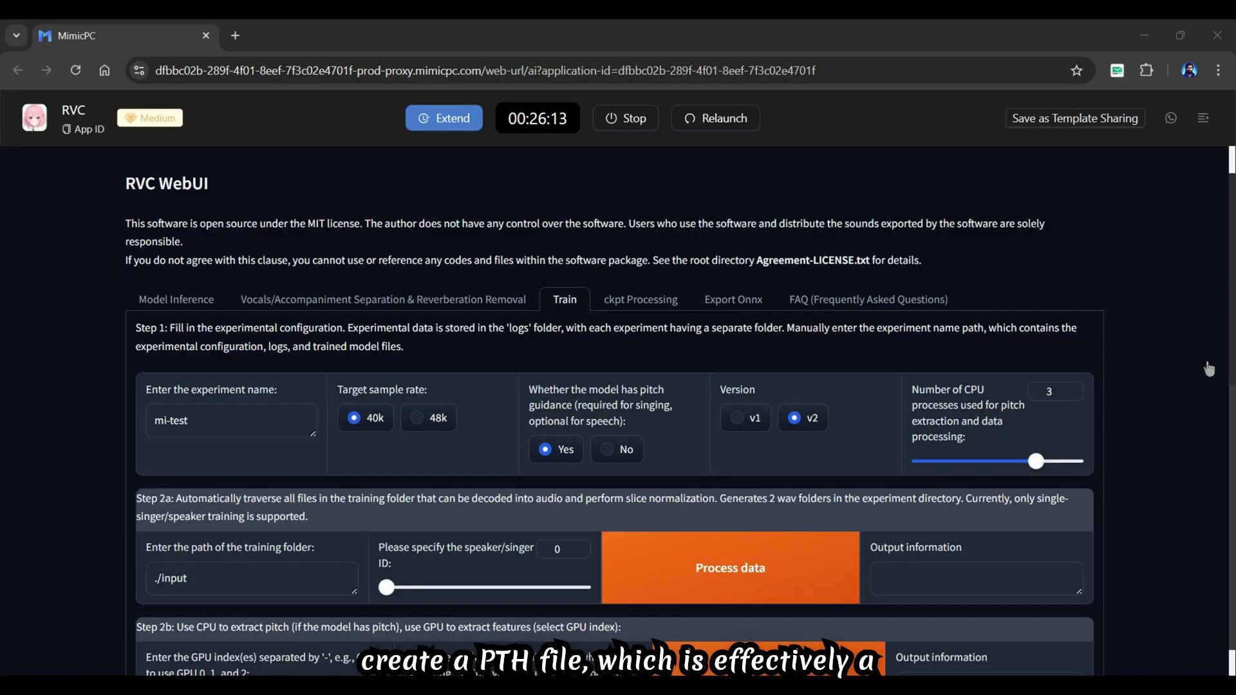
# Rename the training experiment to mr-beast.
pyautogui.click(212, 424)
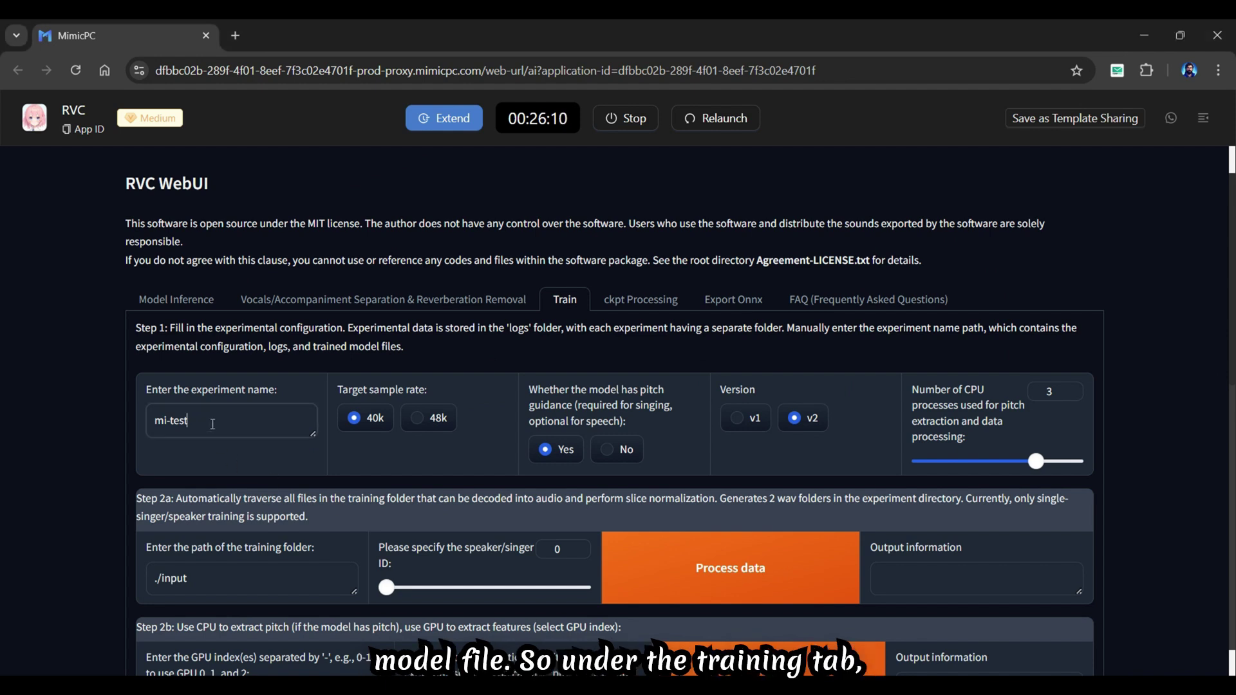
pyautogui.hotkey('ctrl', 'a')
pyautogui.write('mr')
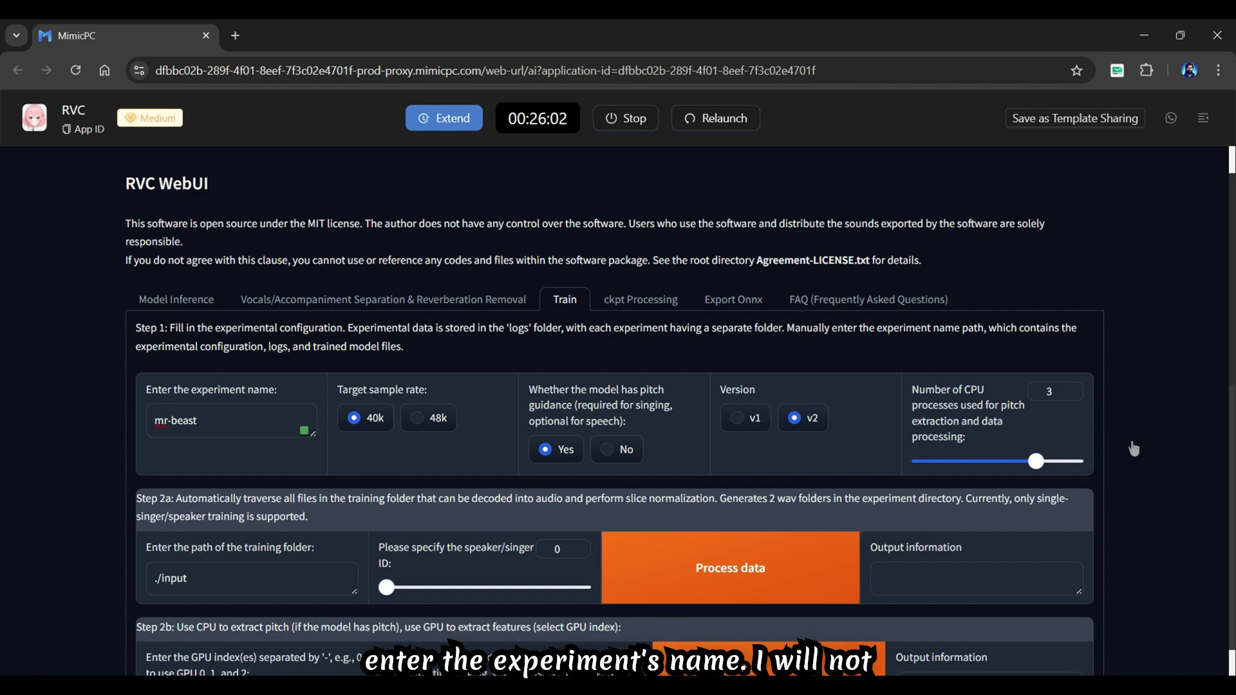
# Preprocess the training data and confirm the log reports Success for ./input/mr_beast.mp3.
pyautogui.scroll(-1, 1134, 449)
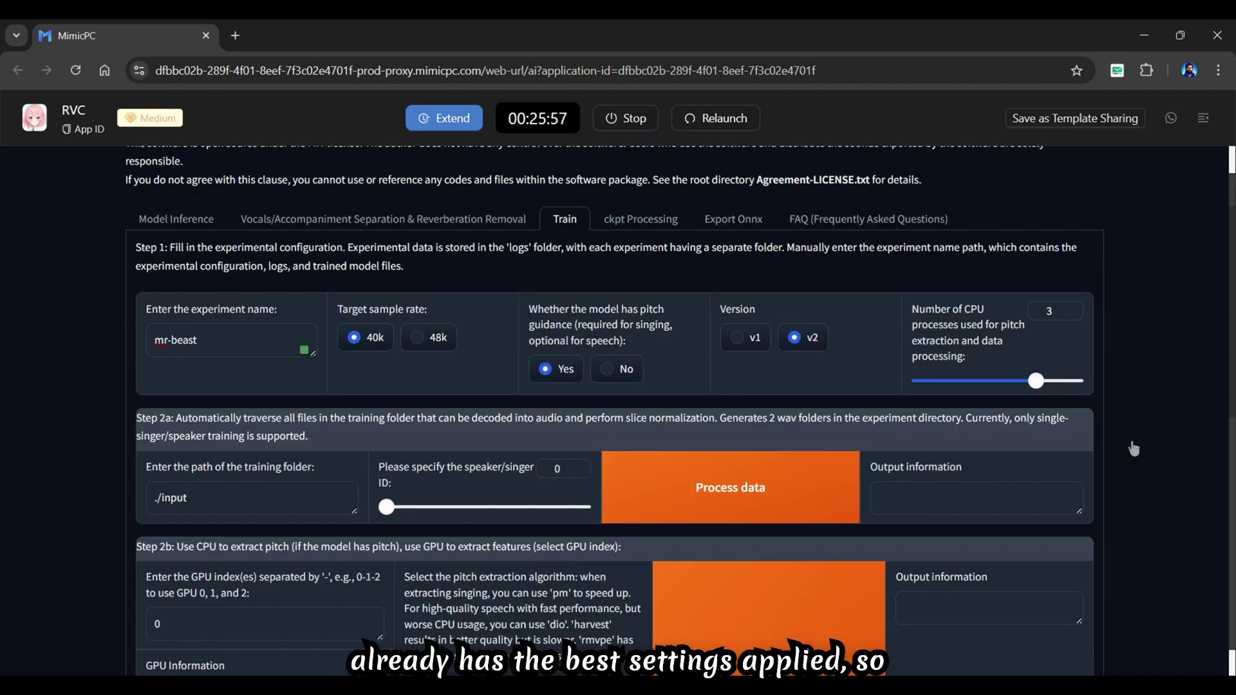
pyautogui.click(761, 505)
pyautogui.scroll(-1, 1170, 507)
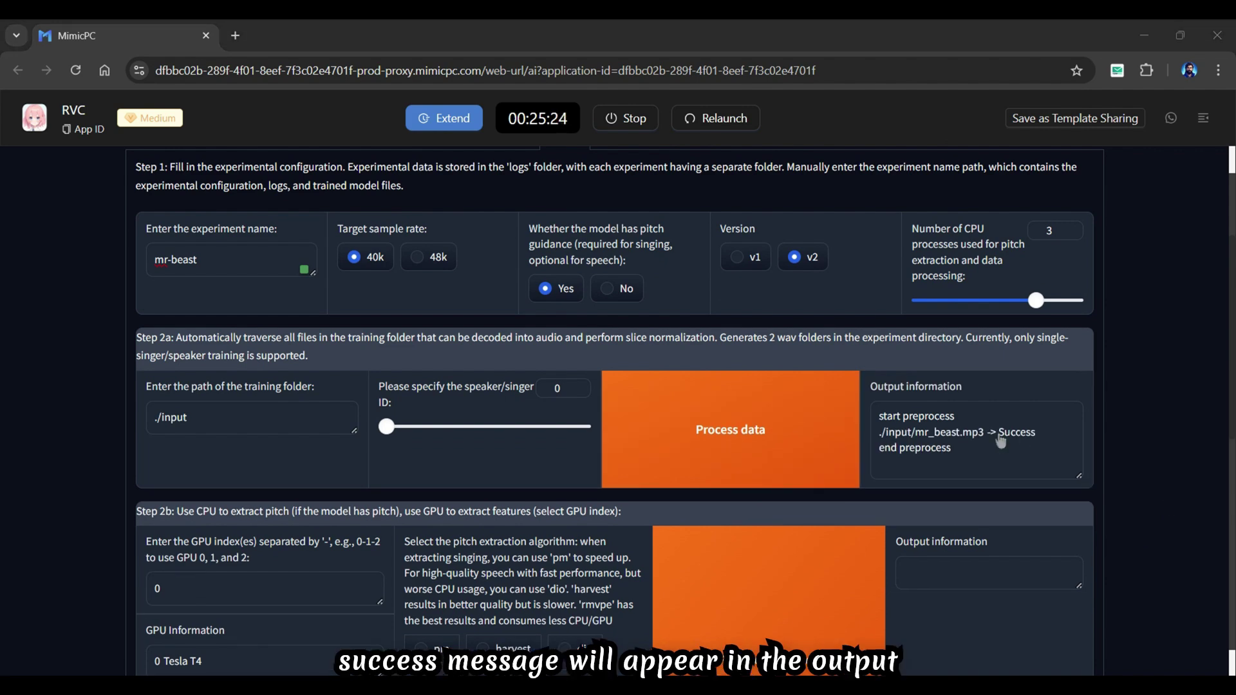
pyautogui.moveTo(1000, 441); pyautogui.dragTo(1041, 443)
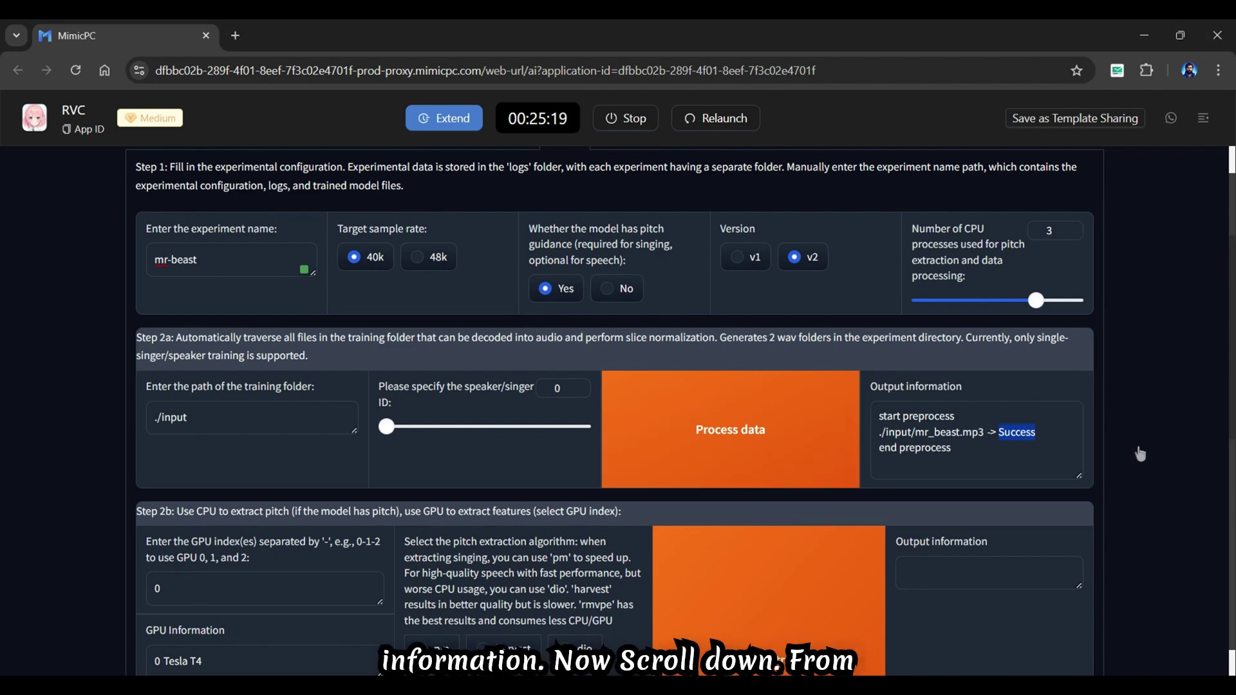
# Set total training epochs to 50 and run one-click training until all-feature-done appears.
pyautogui.click(1140, 455)
pyautogui.scroll(-5, 1140, 455)
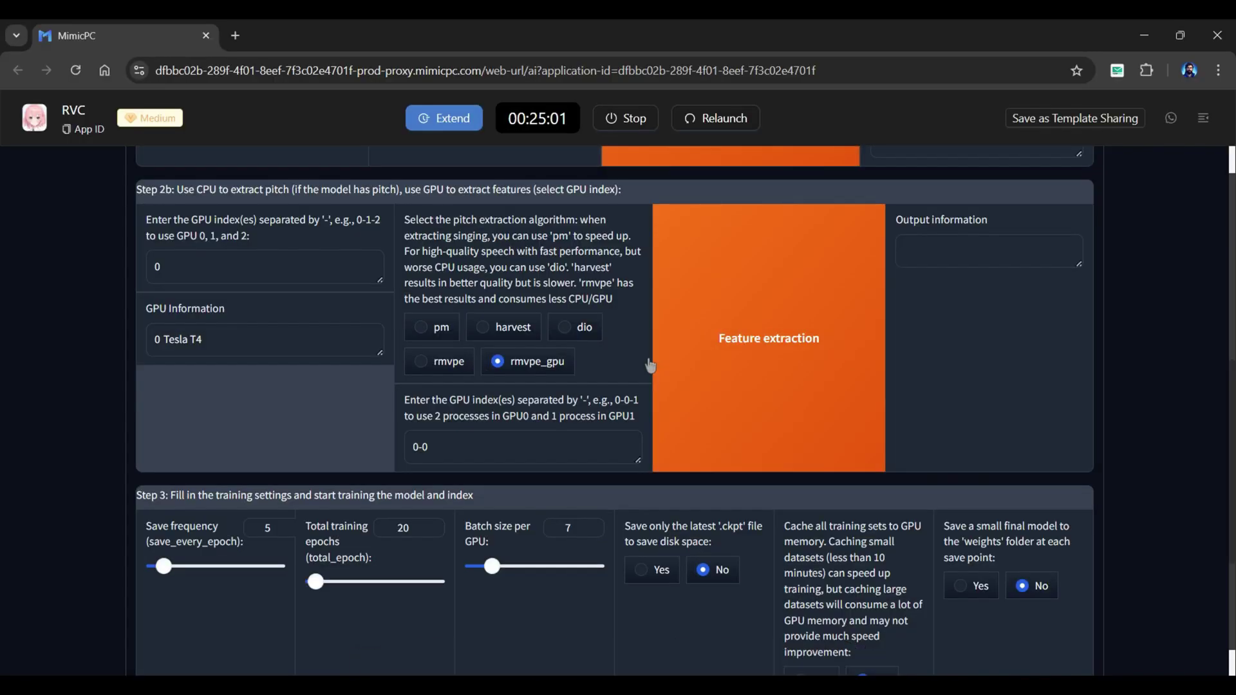
pyautogui.scroll(-3, 651, 365)
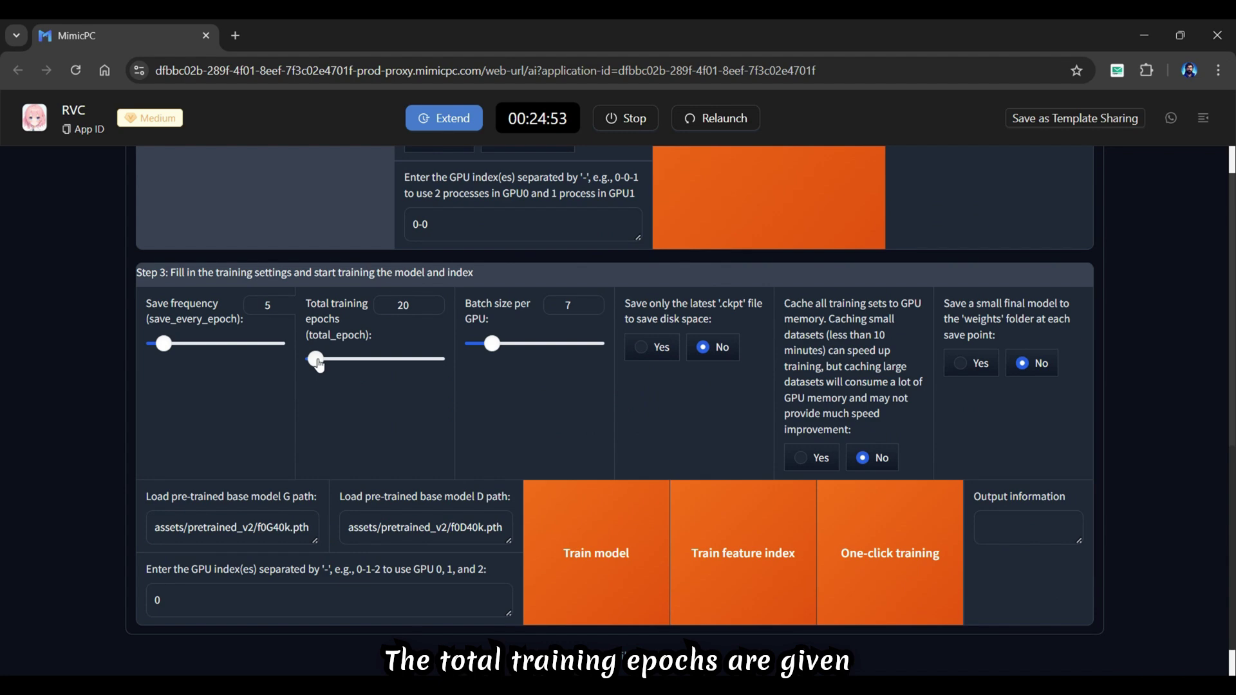
pyautogui.moveTo(317, 364); pyautogui.dragTo(357, 364)
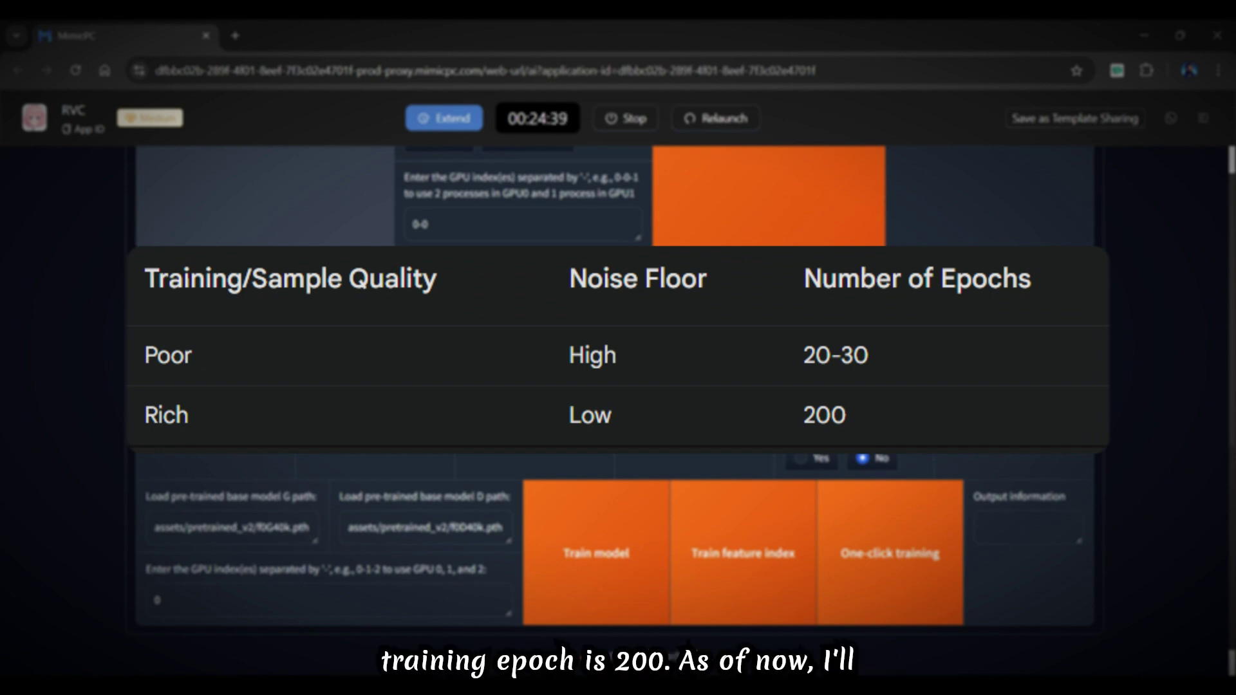
pyautogui.write('50')
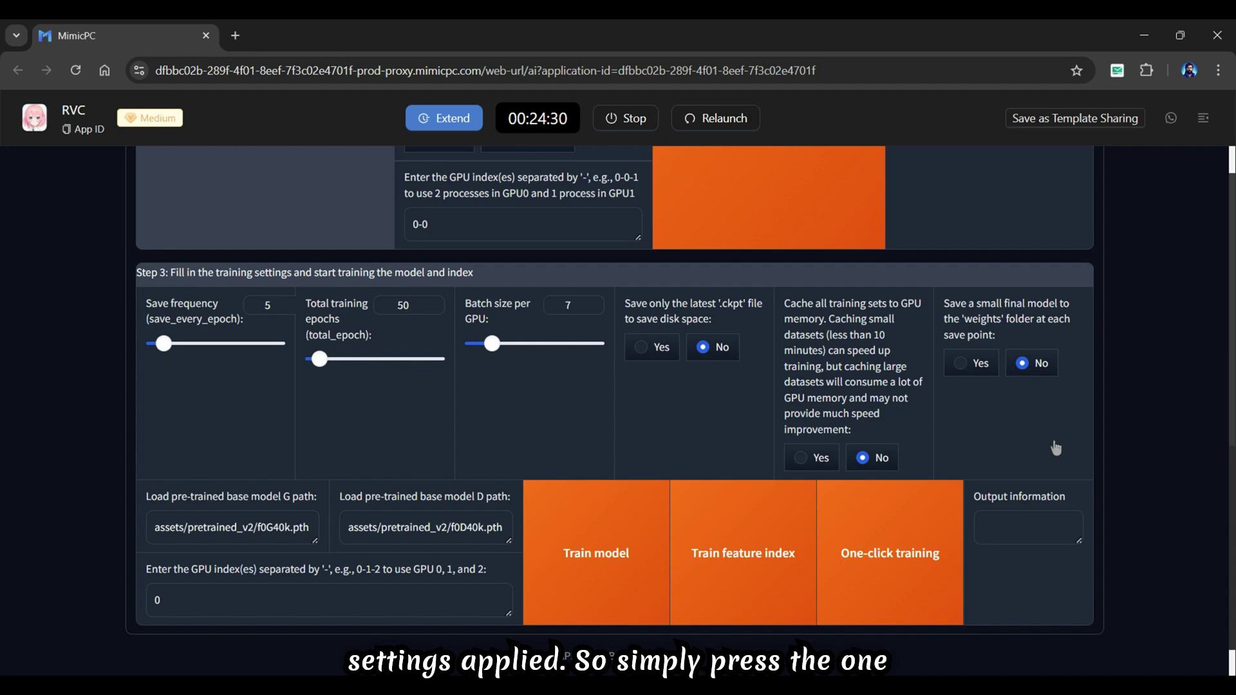
pyautogui.click(927, 554)
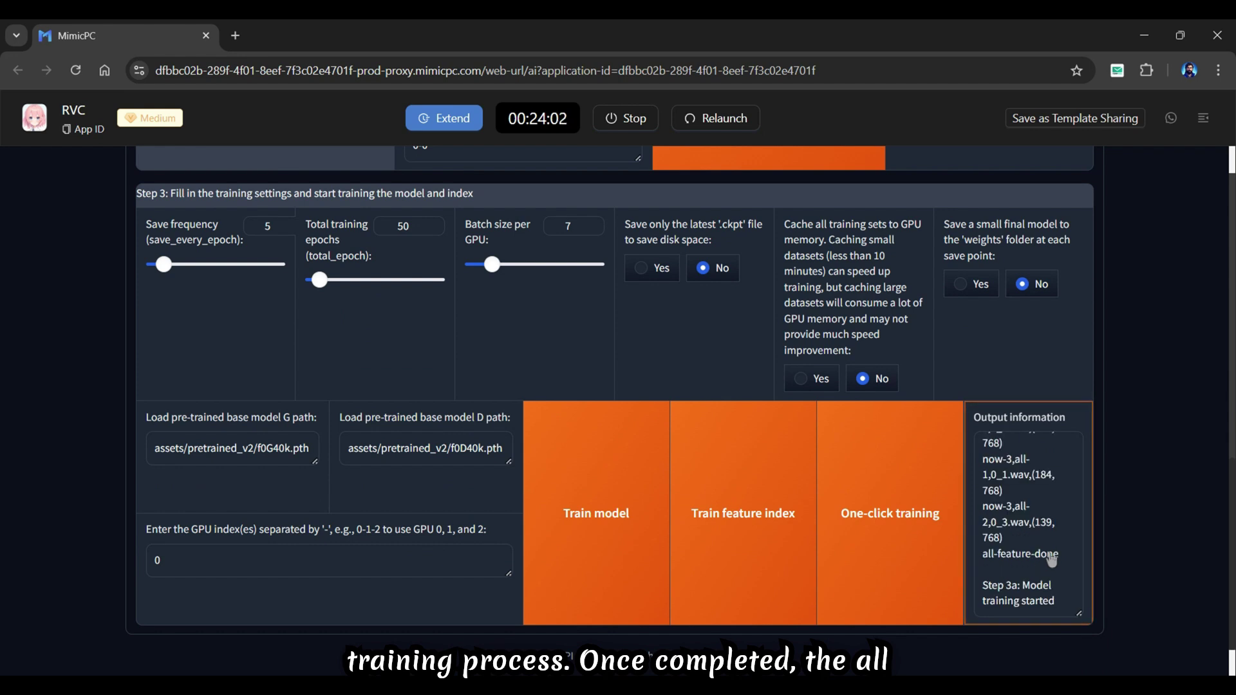
pyautogui.moveTo(983, 553); pyautogui.dragTo(1061, 563)
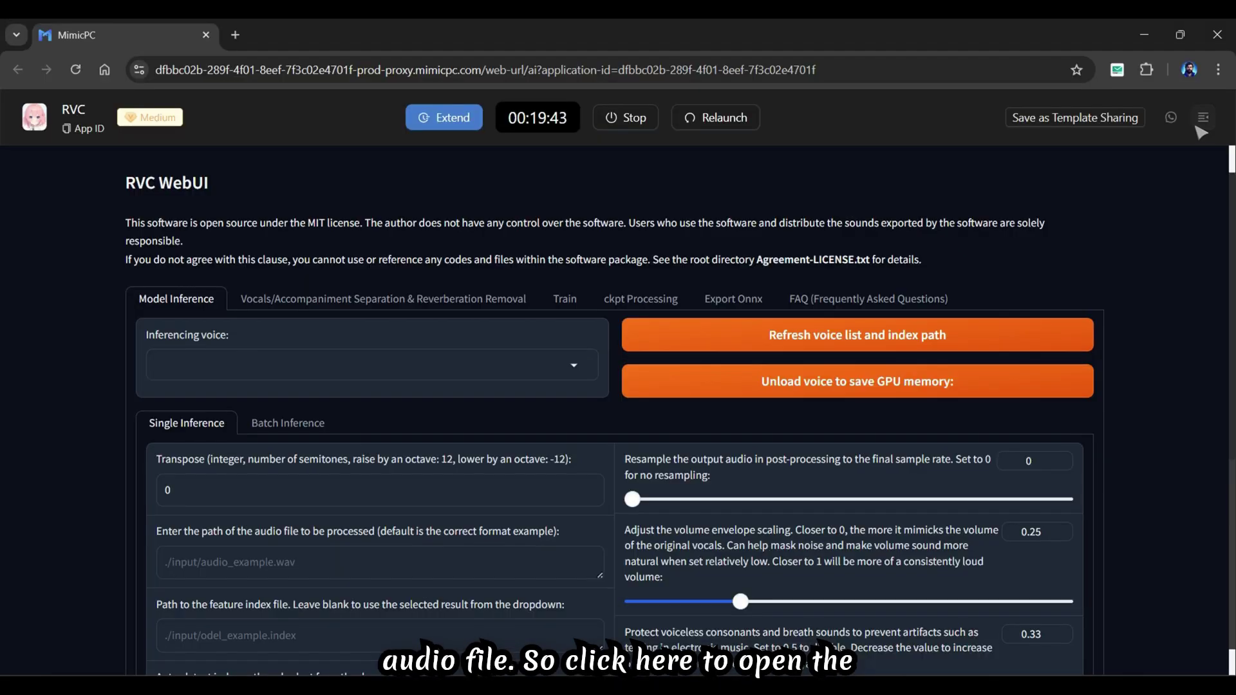
# Upload target_voice.wav from the computer into the input folder beside mr_beast.mp3.
pyautogui.click(1202, 120)
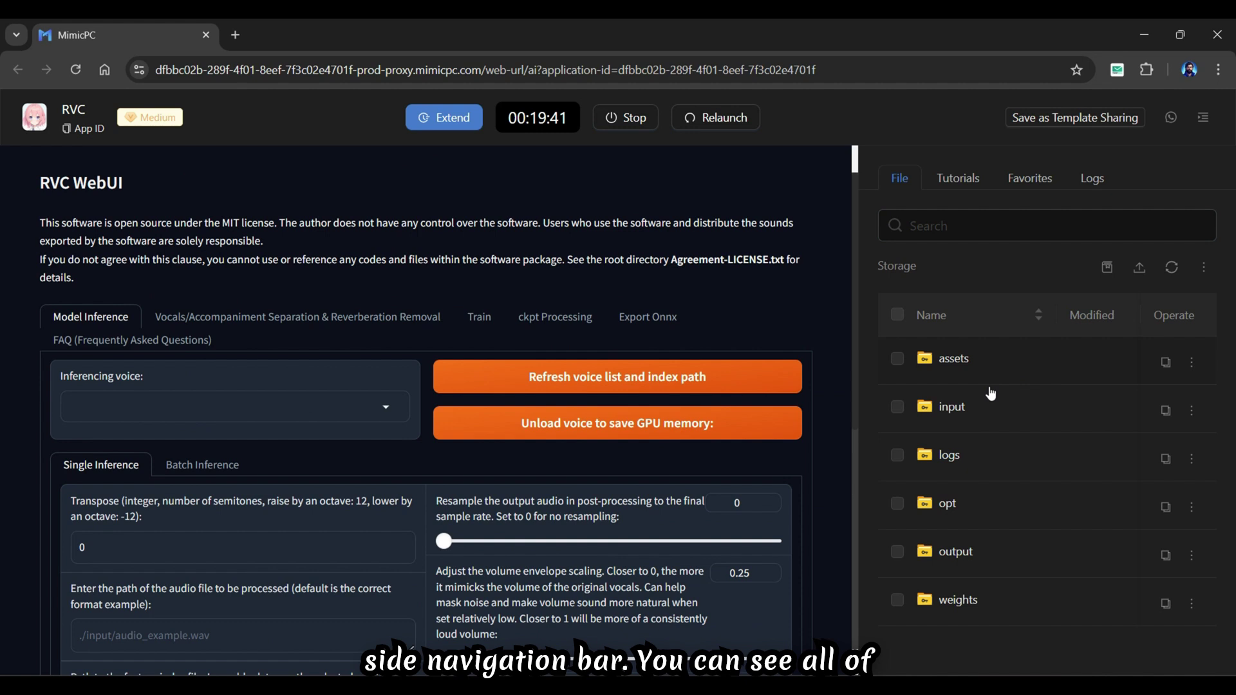
pyautogui.click(963, 410)
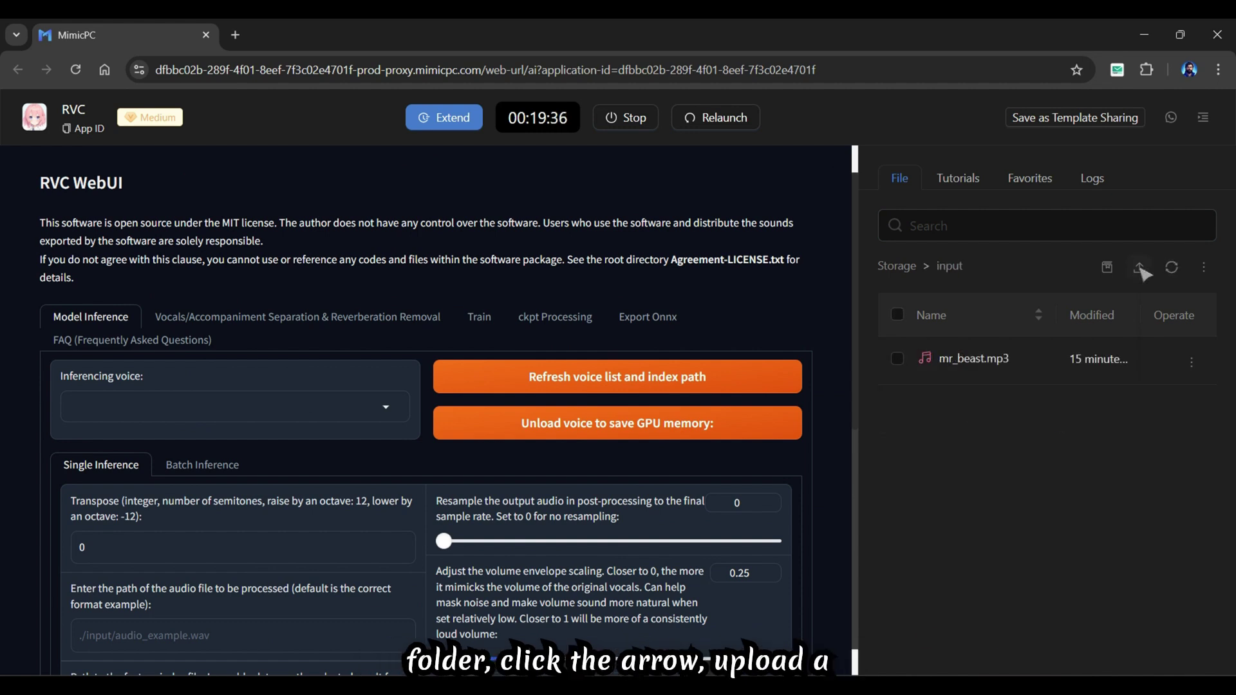
pyautogui.click(1140, 268)
pyautogui.click(1121, 398)
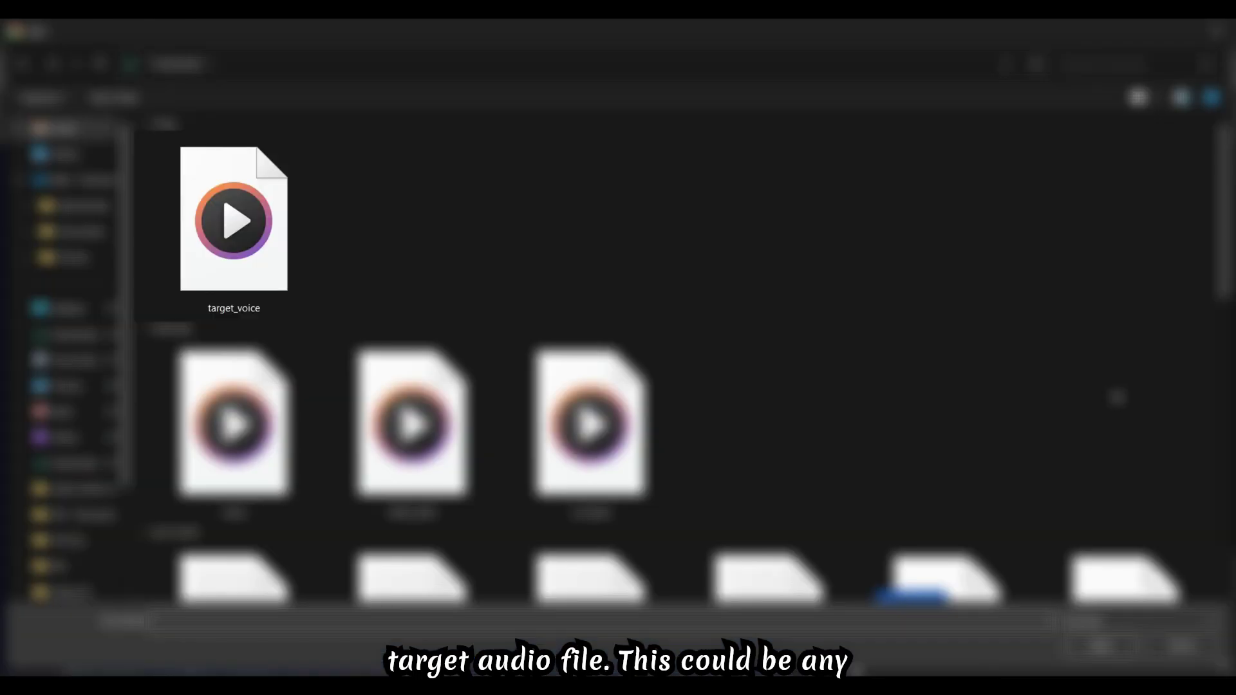
pyautogui.doubleClick(290, 261)
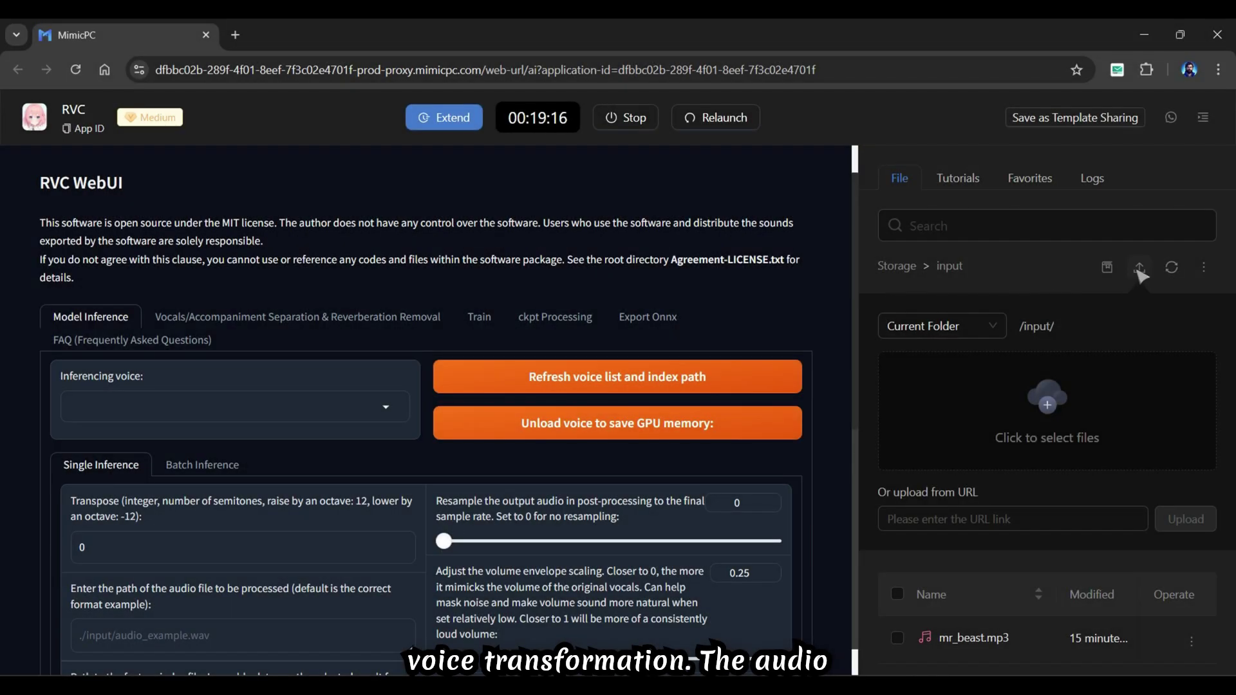
pyautogui.click(1139, 267)
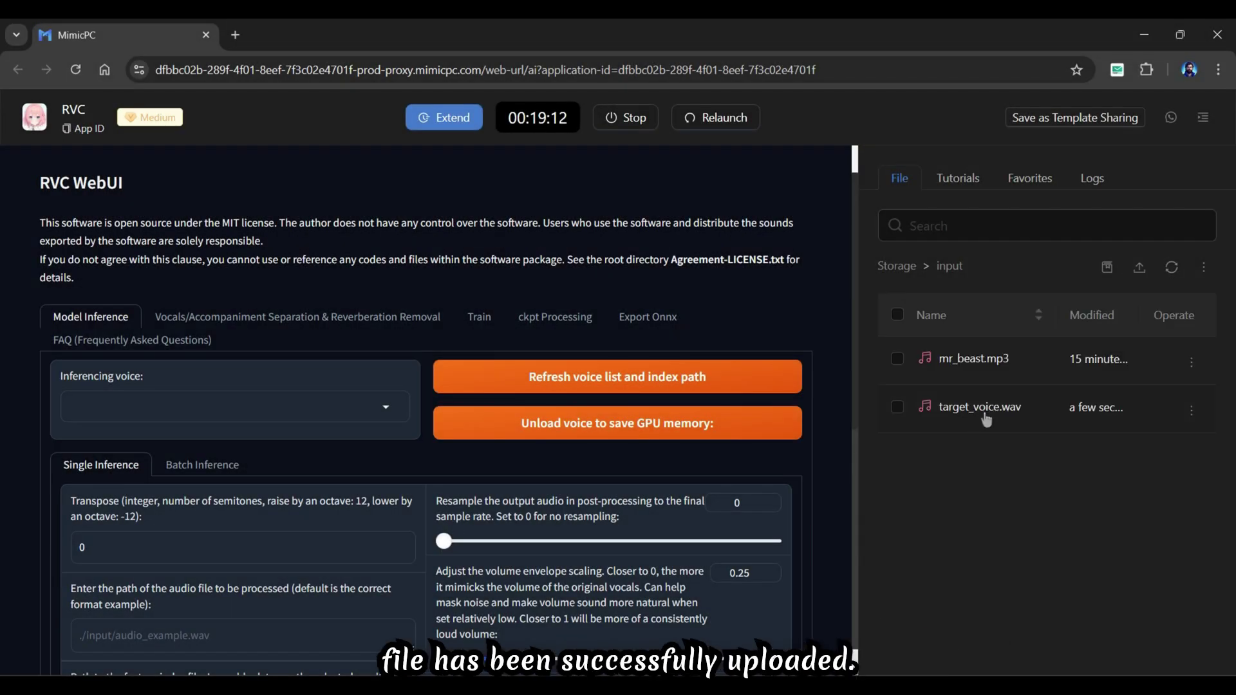
# Refresh the voice list and choose mr-beast.pth as the inferencing voice.
pyautogui.click(609, 380)
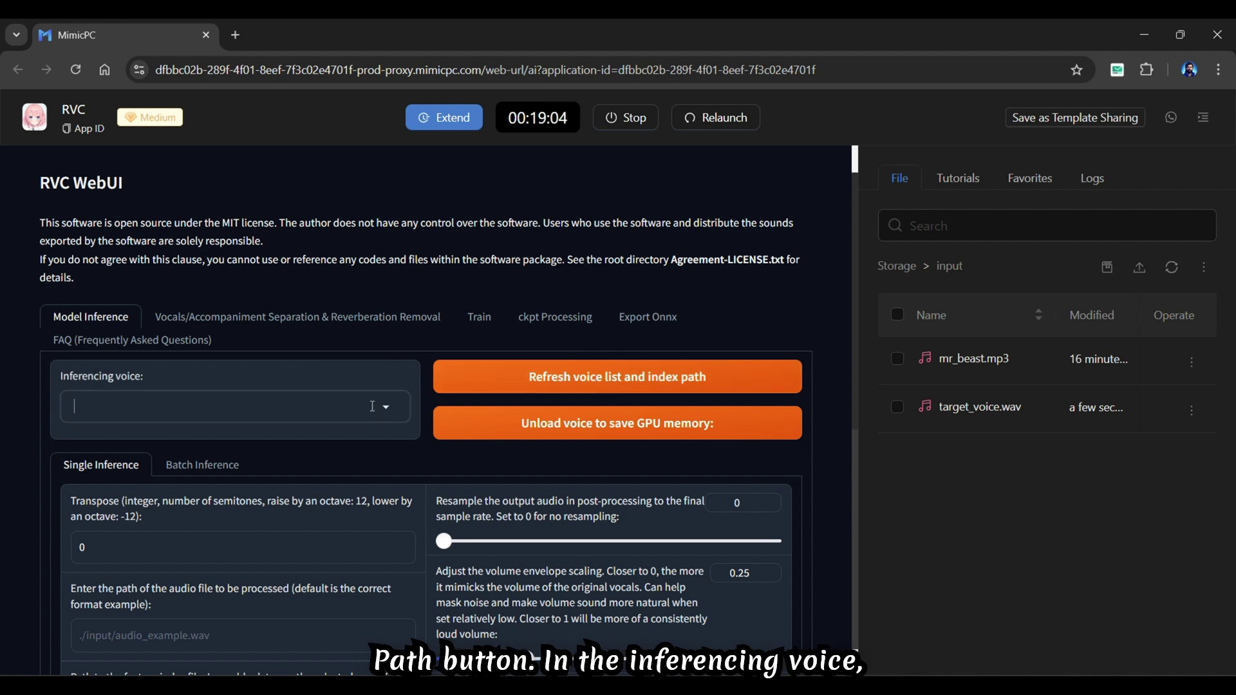
pyautogui.click(372, 407)
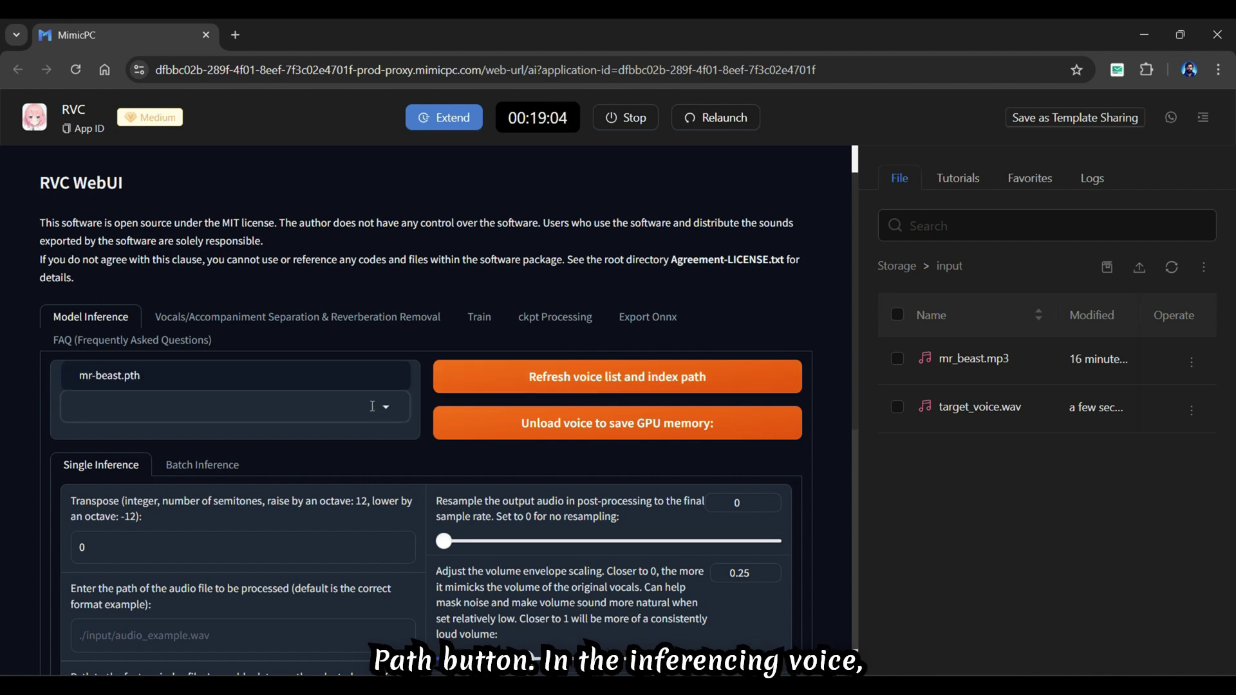
pyautogui.click(157, 384)
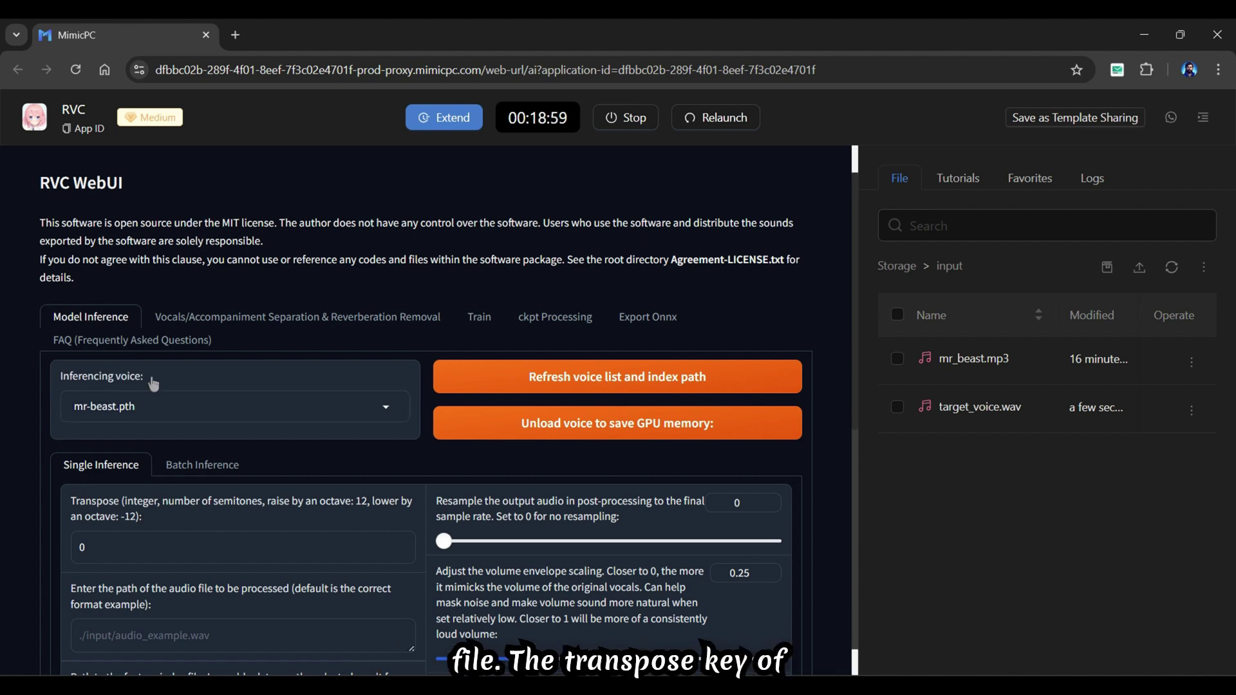
pyautogui.scroll(-3, 417, 455)
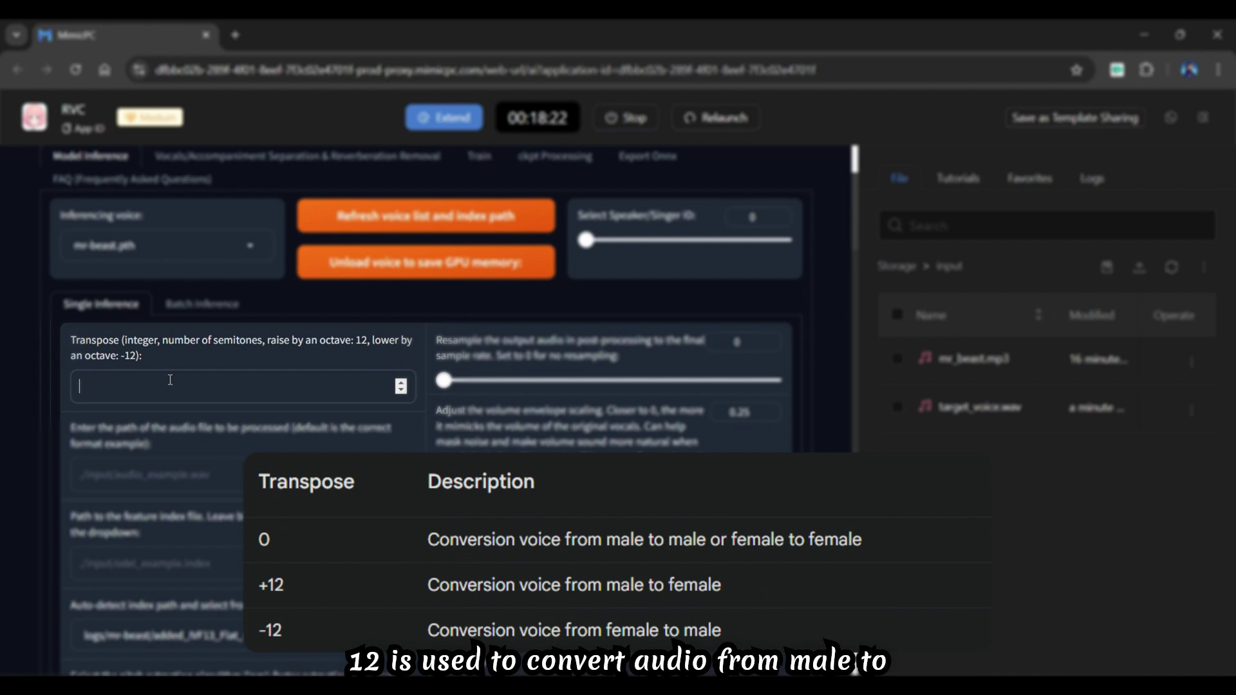
# Return transpose to 0 and set the audio path to ./input/target_voice.wav.
pyautogui.write('12')
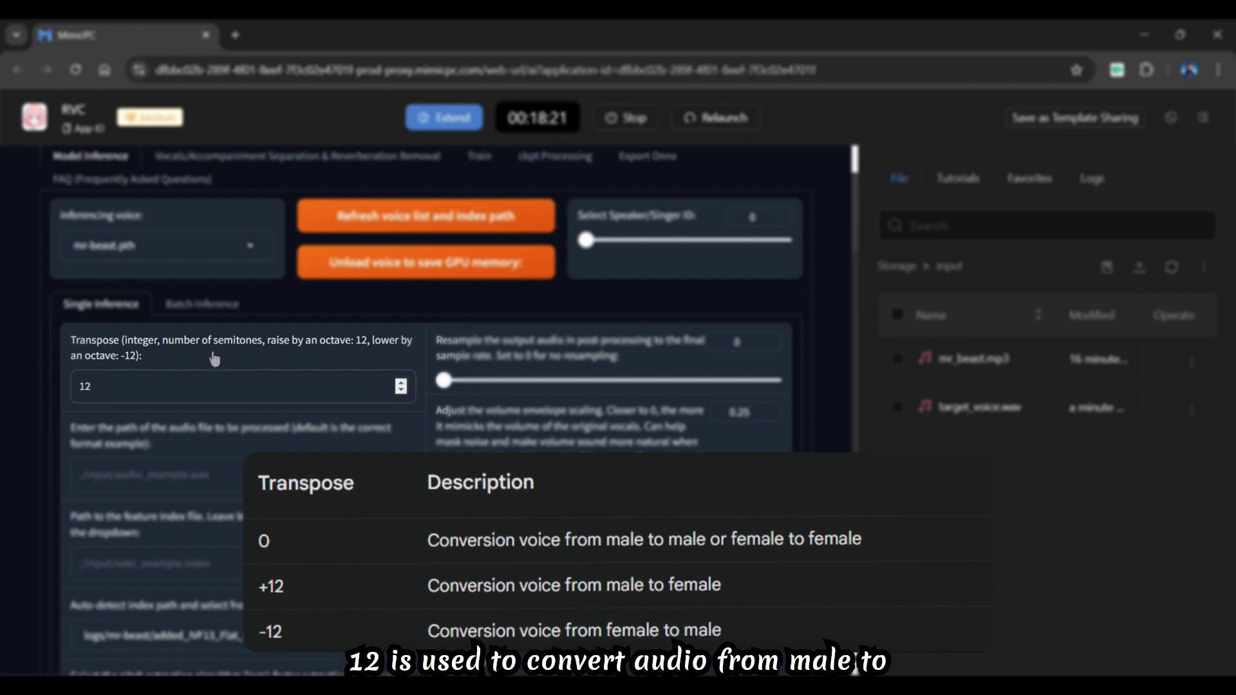
pyautogui.press('Home')
pyautogui.write('-')
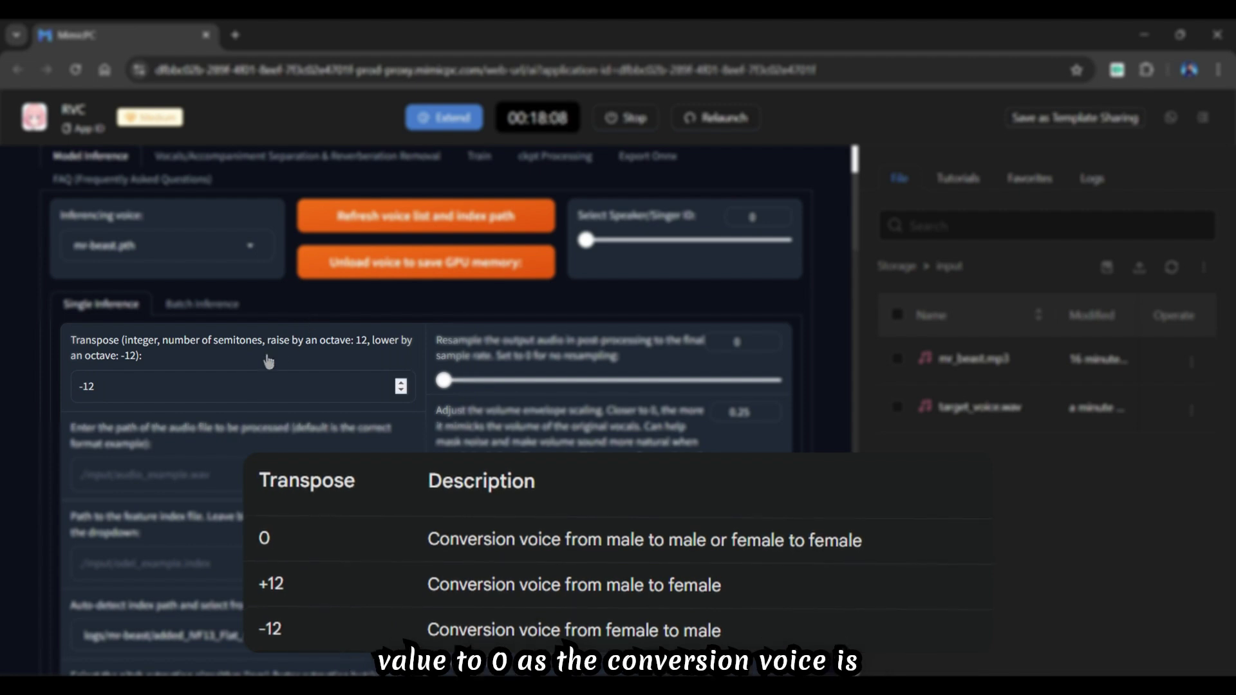
pyautogui.click(238, 381)
pyautogui.press('BackSpace')
pyautogui.press('BackSpace')
pyautogui.press('BackSpace')
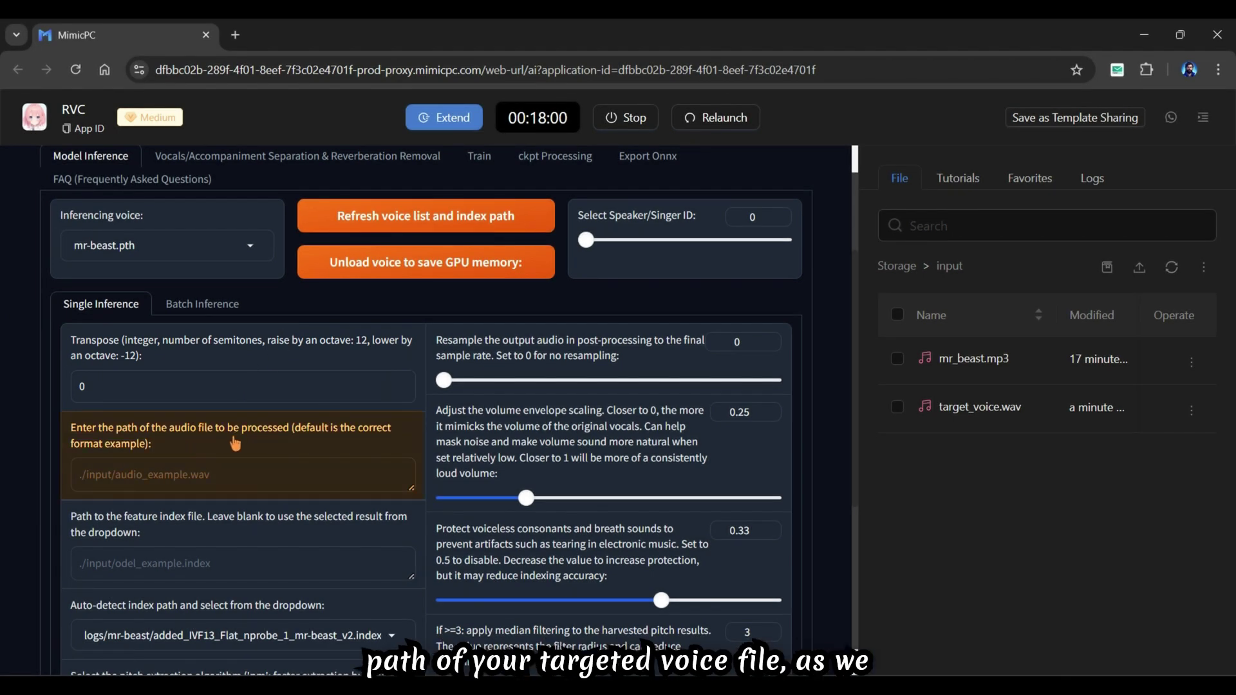
pyautogui.click(186, 474)
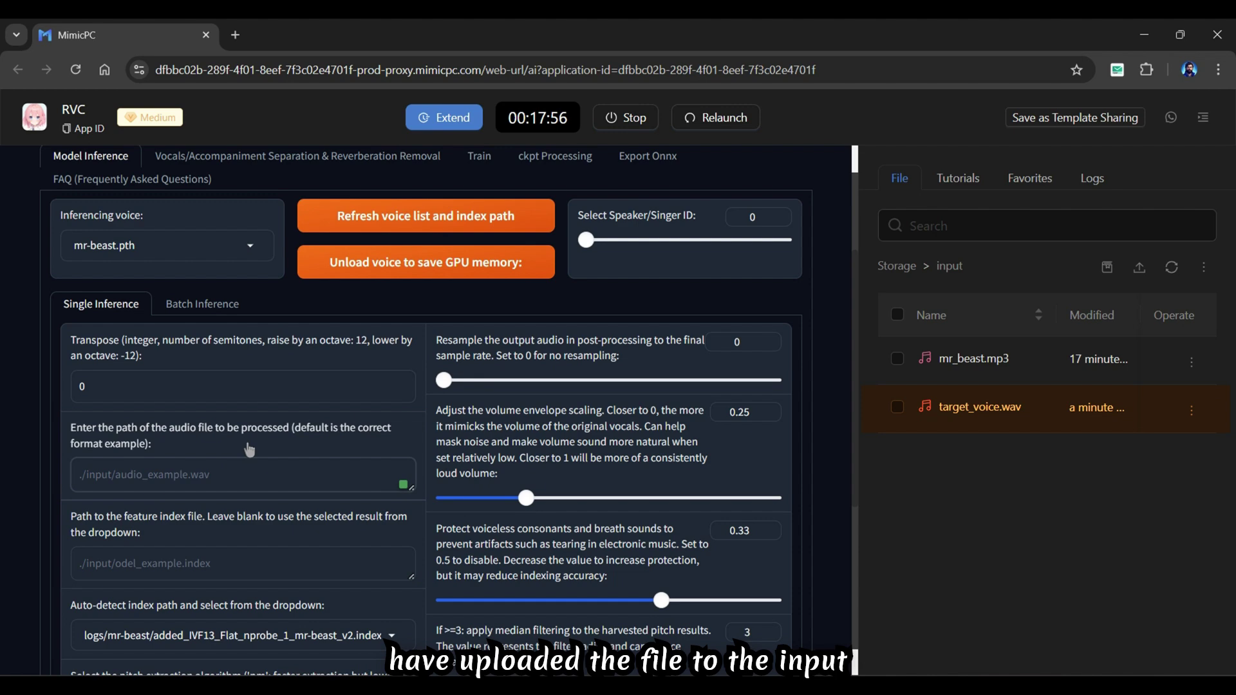
pyautogui.write('./input/target')
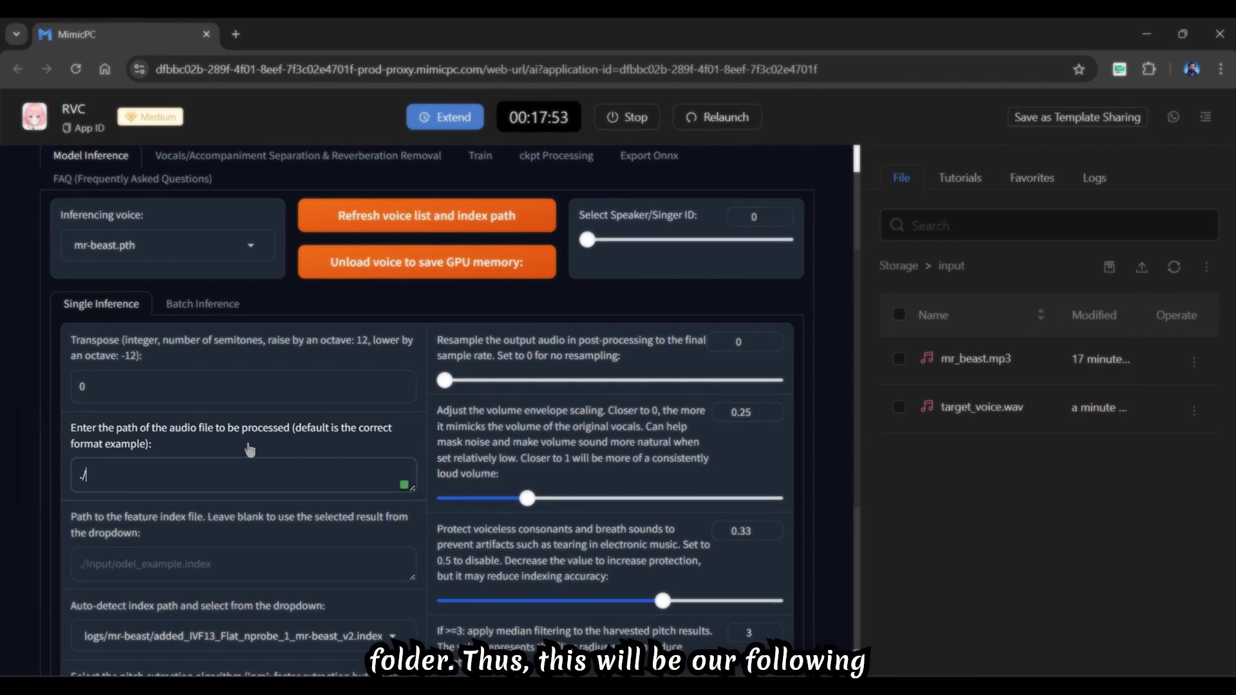
pyautogui.write('_voice.wav')
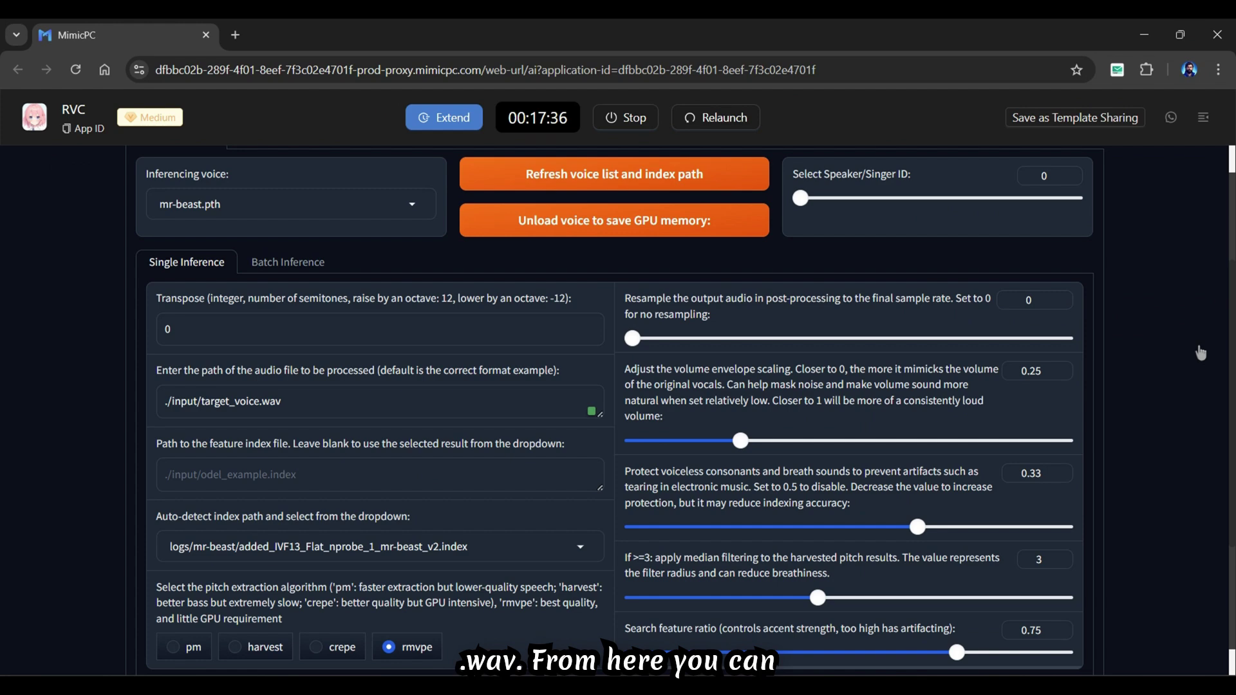
# Convert target_voice.wav with the mr-beast voice, preview the 11-second result, and download it.
pyautogui.scroll(-3, 1200, 353)
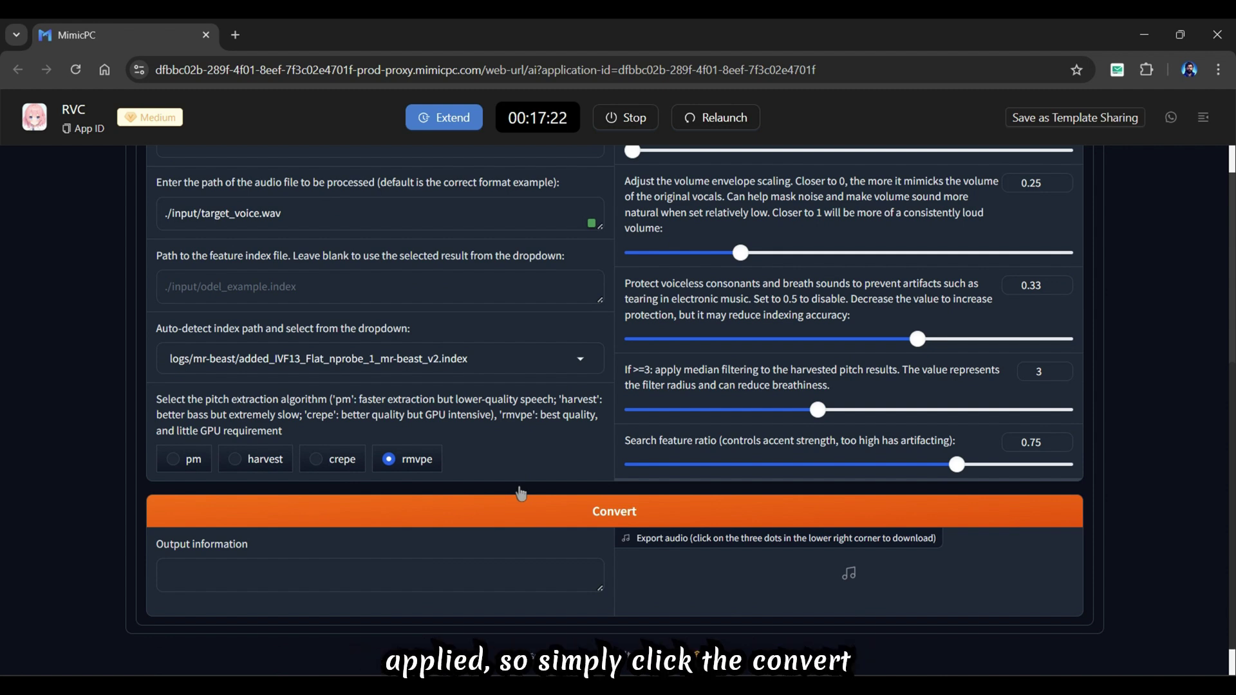
pyautogui.click(616, 513)
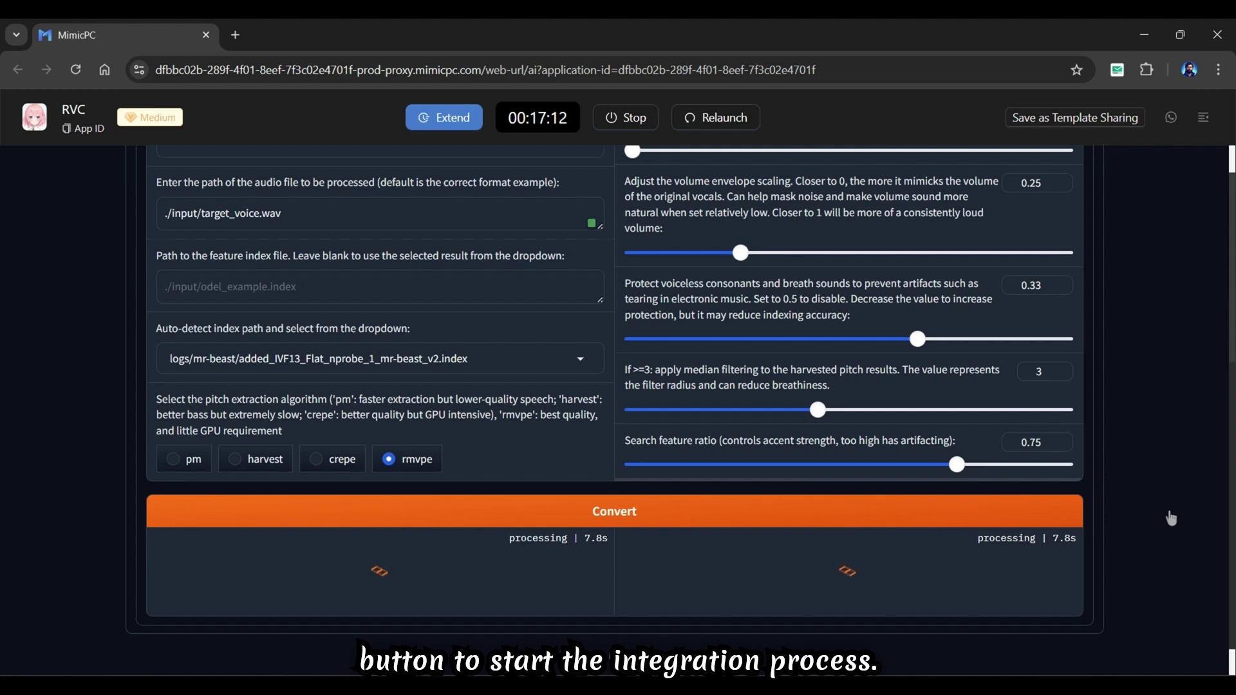
pyautogui.scroll(-1, 218, 538)
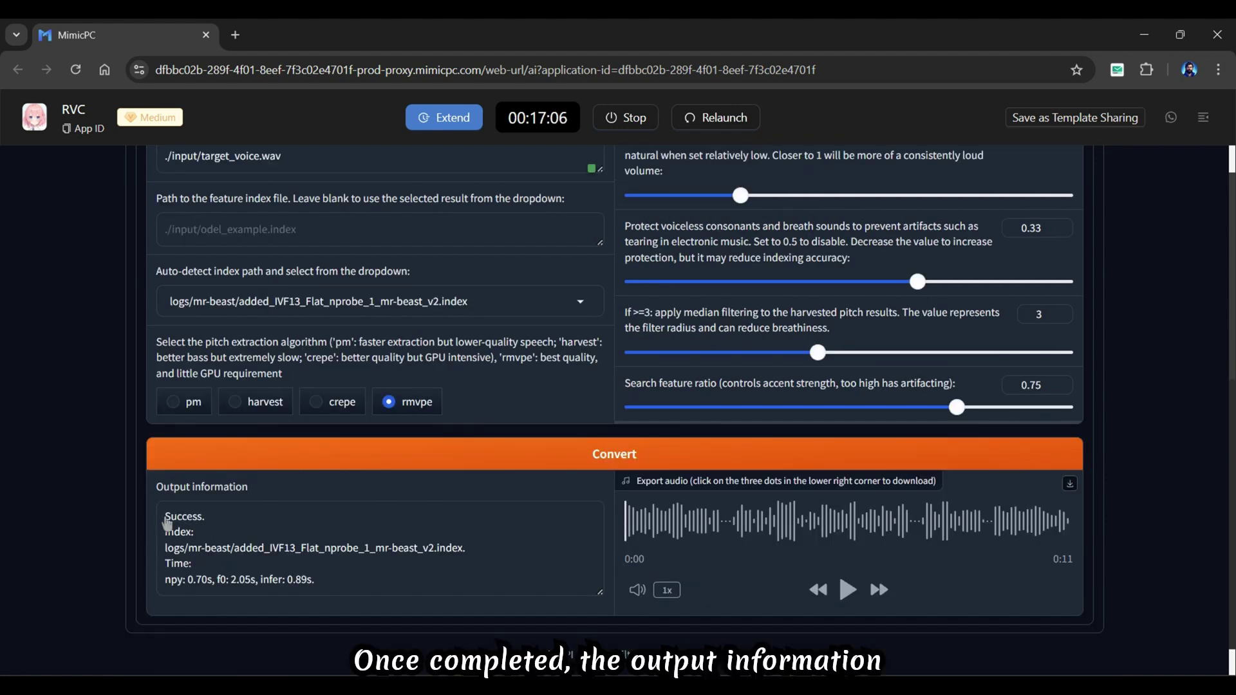
pyautogui.moveTo(167, 520); pyautogui.dragTo(198, 521)
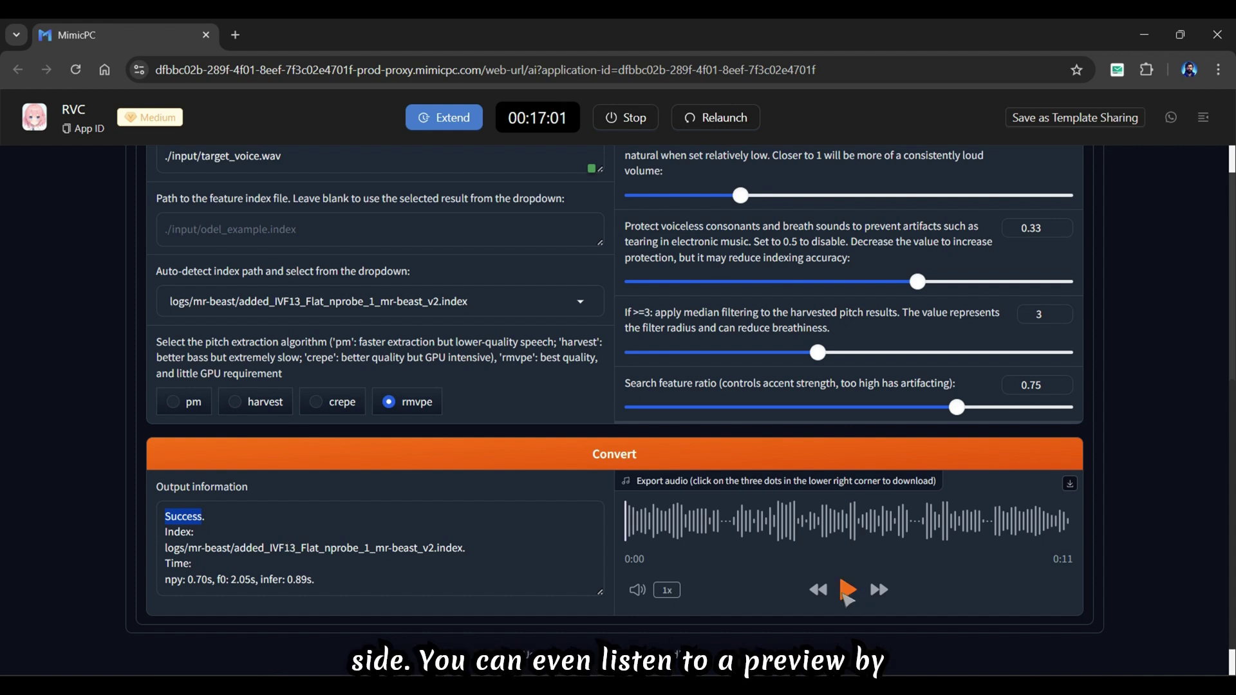
pyautogui.click(846, 593)
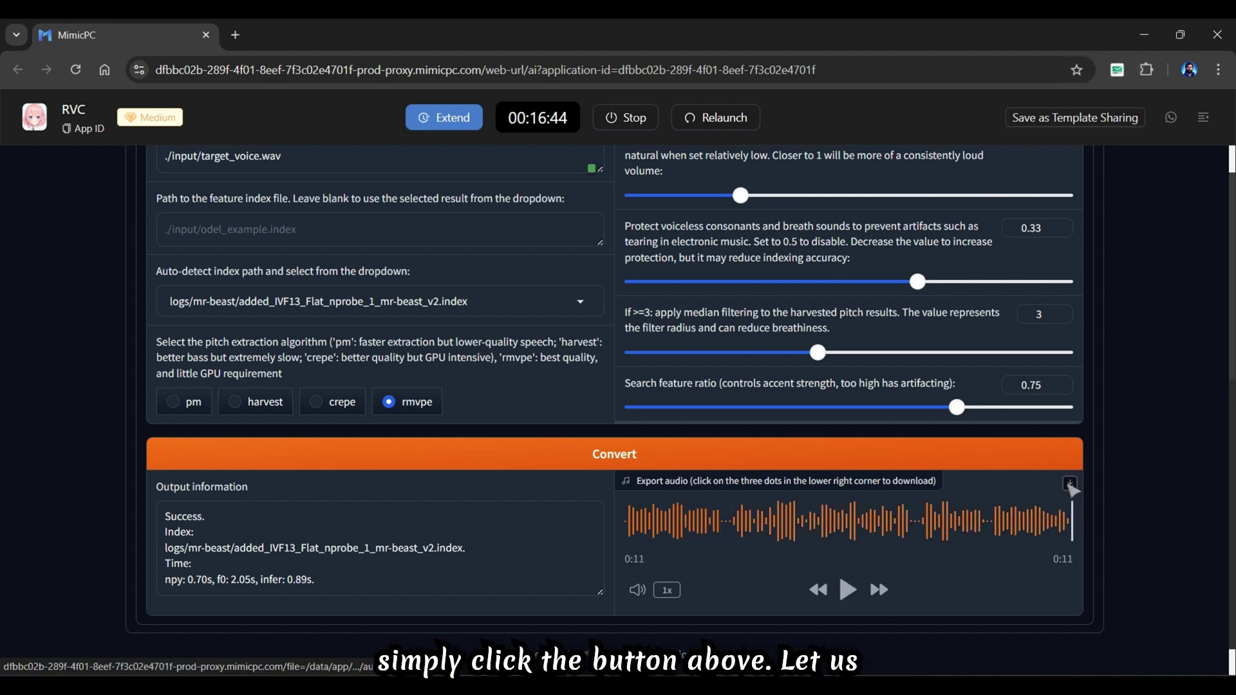
pyautogui.click(1071, 486)
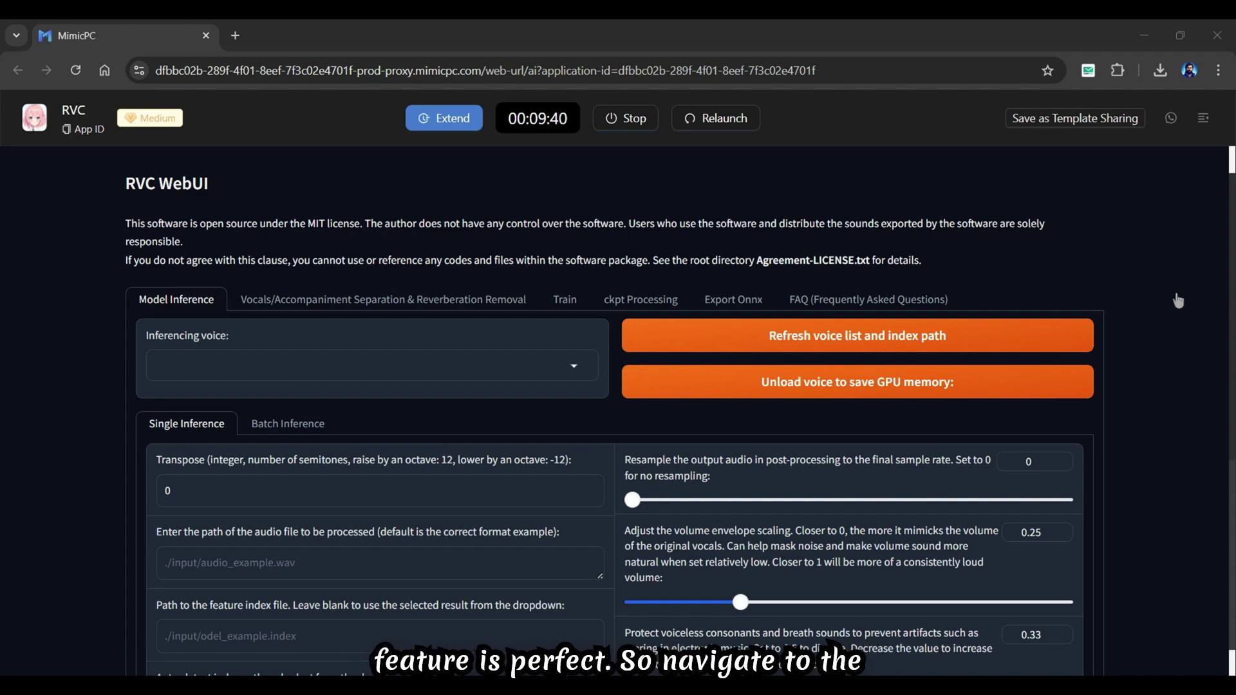
# Load song.mp3 into the Vocals/Accompaniment Separation tab.
pyautogui.click(372, 302)
pyautogui.scroll(-4, 904, 417)
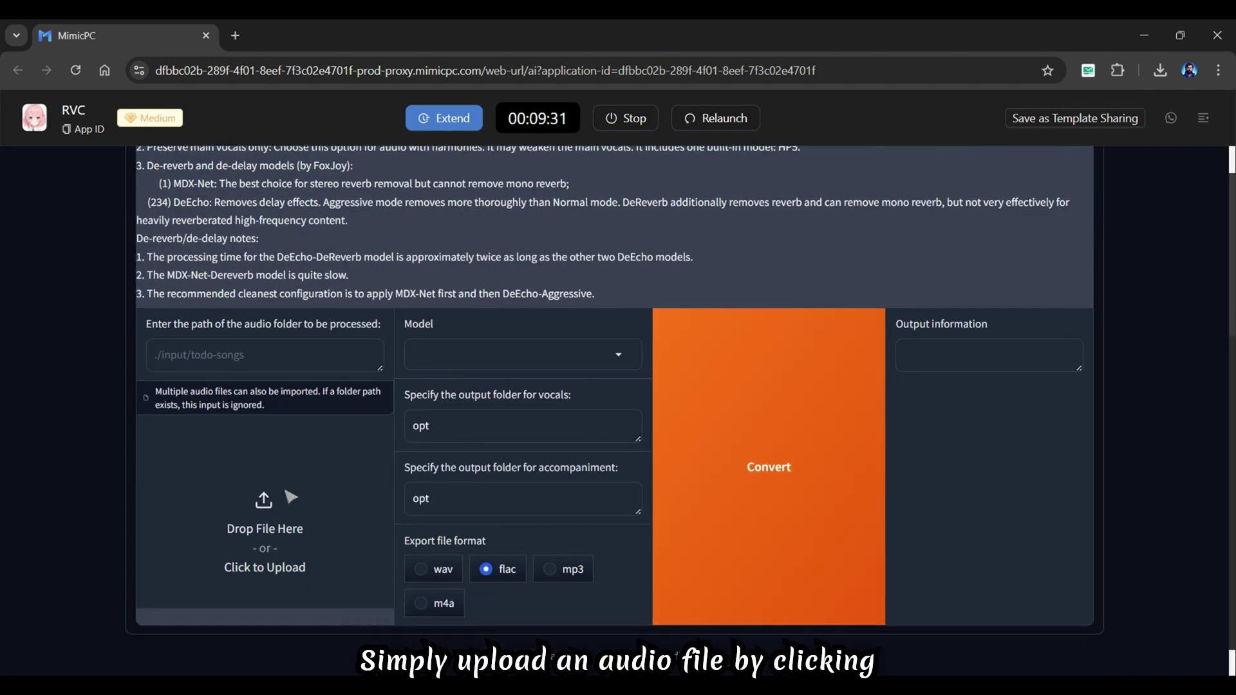
pyautogui.click(291, 497)
pyautogui.doubleClick(262, 424)
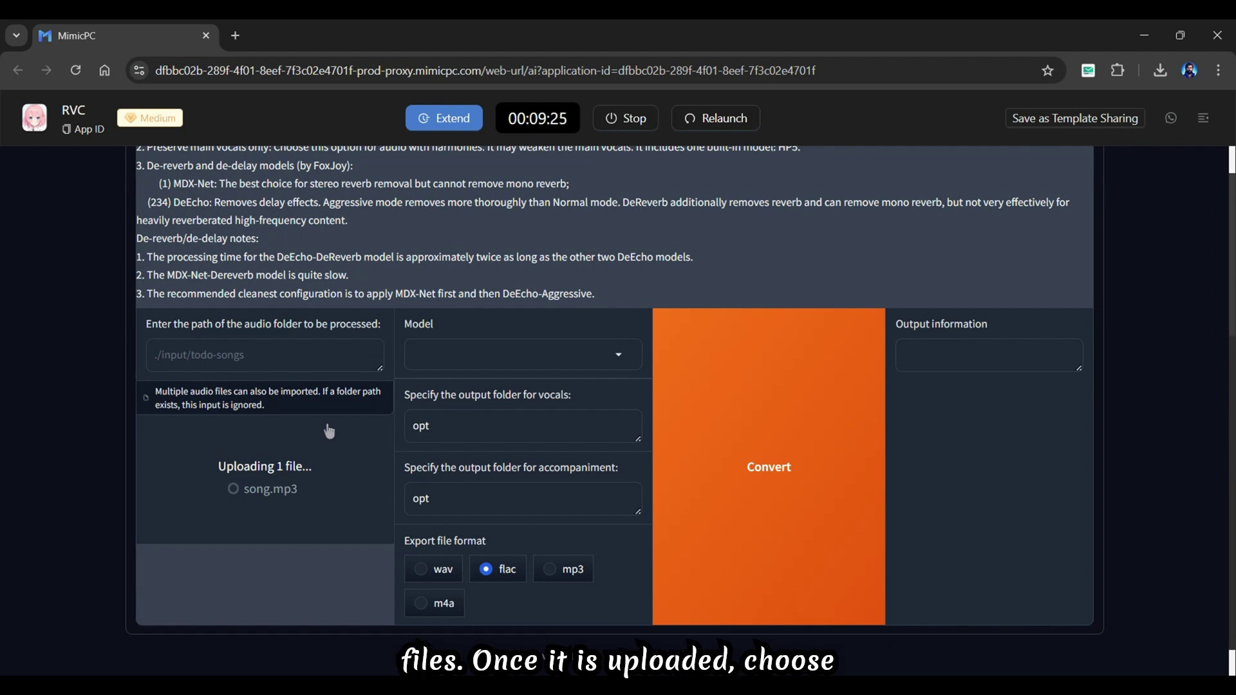
# Separate the song with HP3_all_vocals in mp3 format and confirm song.mp3->Success.
pyautogui.click(549, 355)
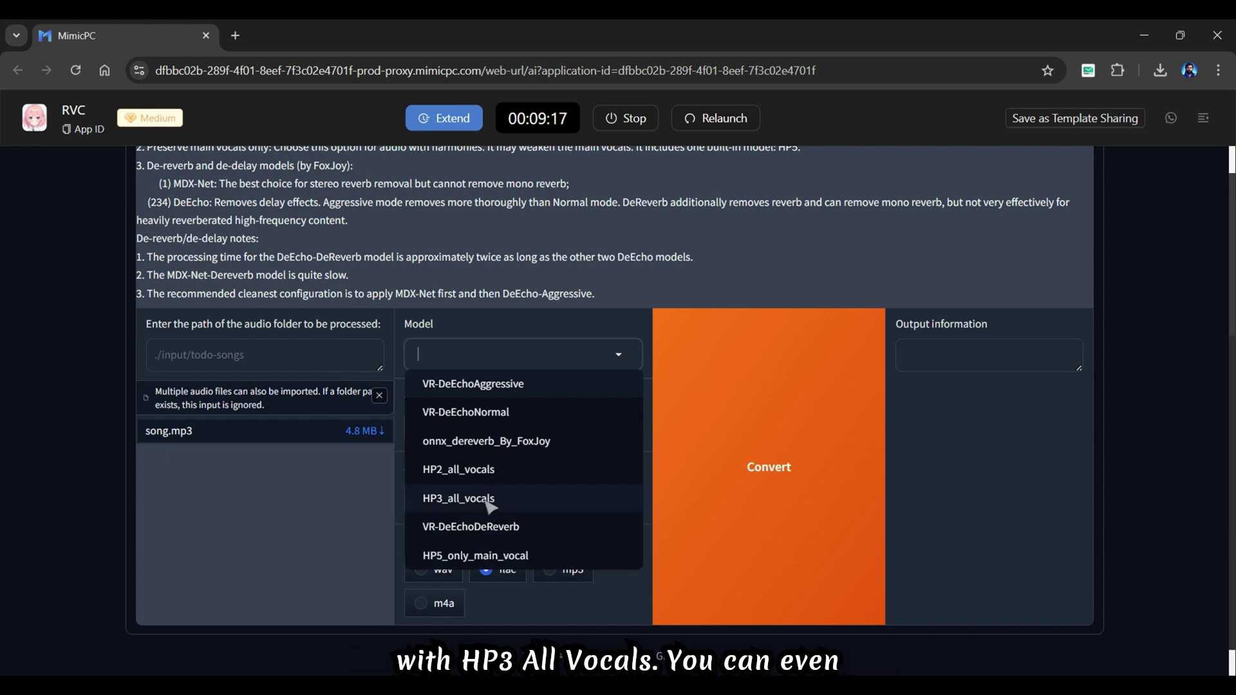
pyautogui.click(459, 498)
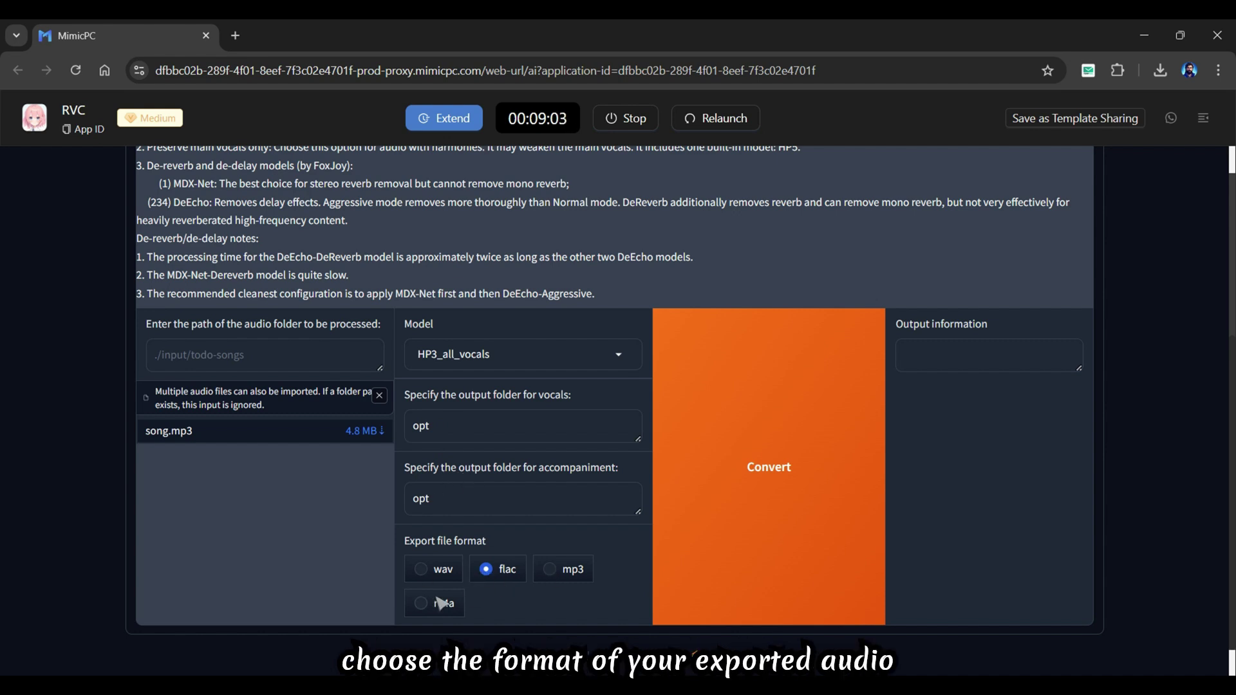
pyautogui.click(550, 570)
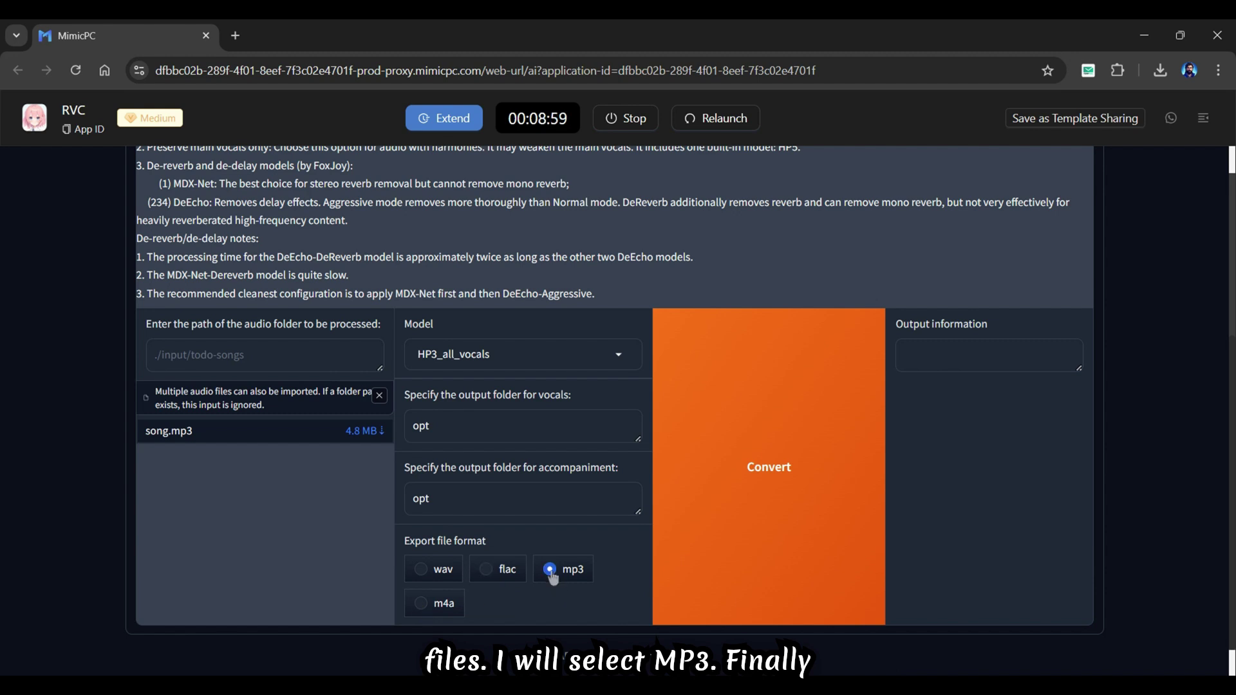
pyautogui.click(774, 484)
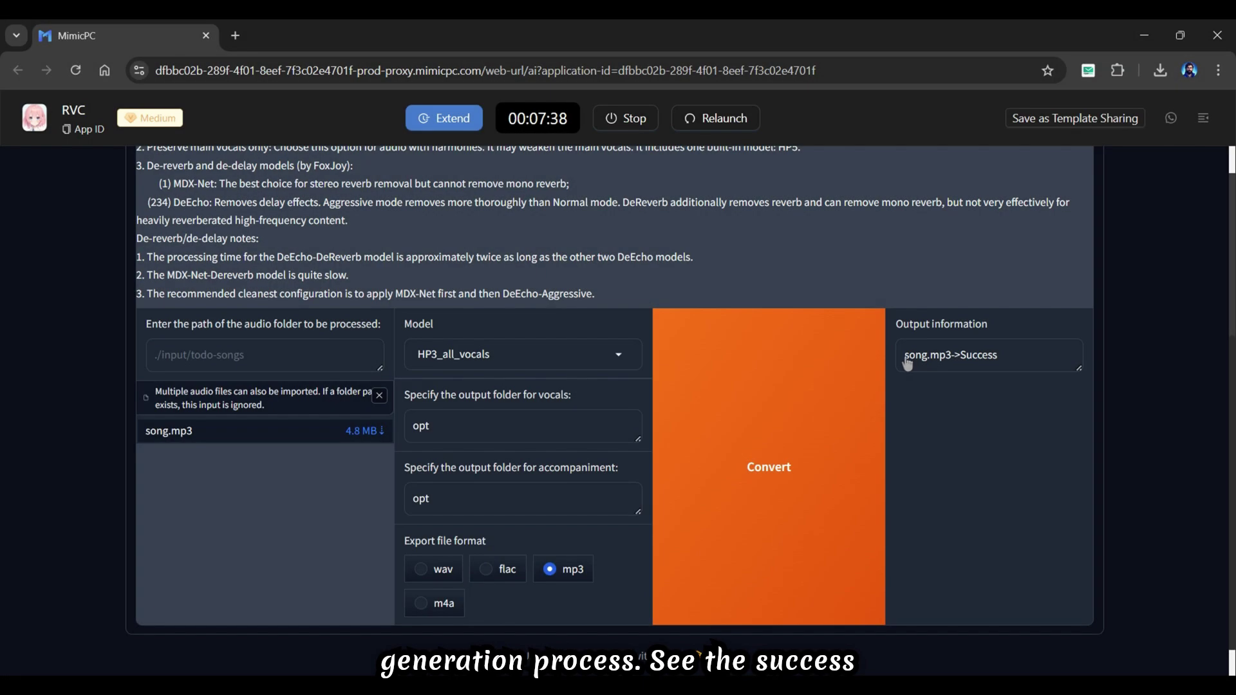
pyautogui.moveTo(904, 354); pyautogui.dragTo(1004, 367)
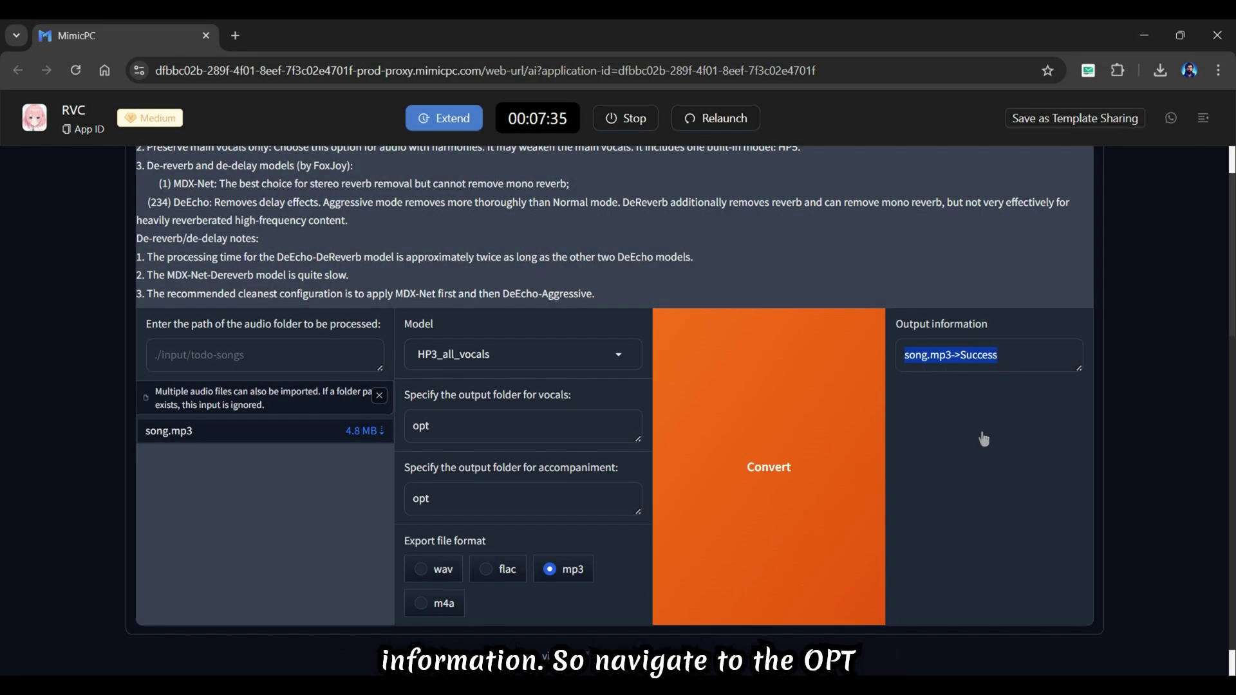
# Open the opt output folder and download the separated vocal_song.mp3_10.mp3 track.
pyautogui.click(1203, 118)
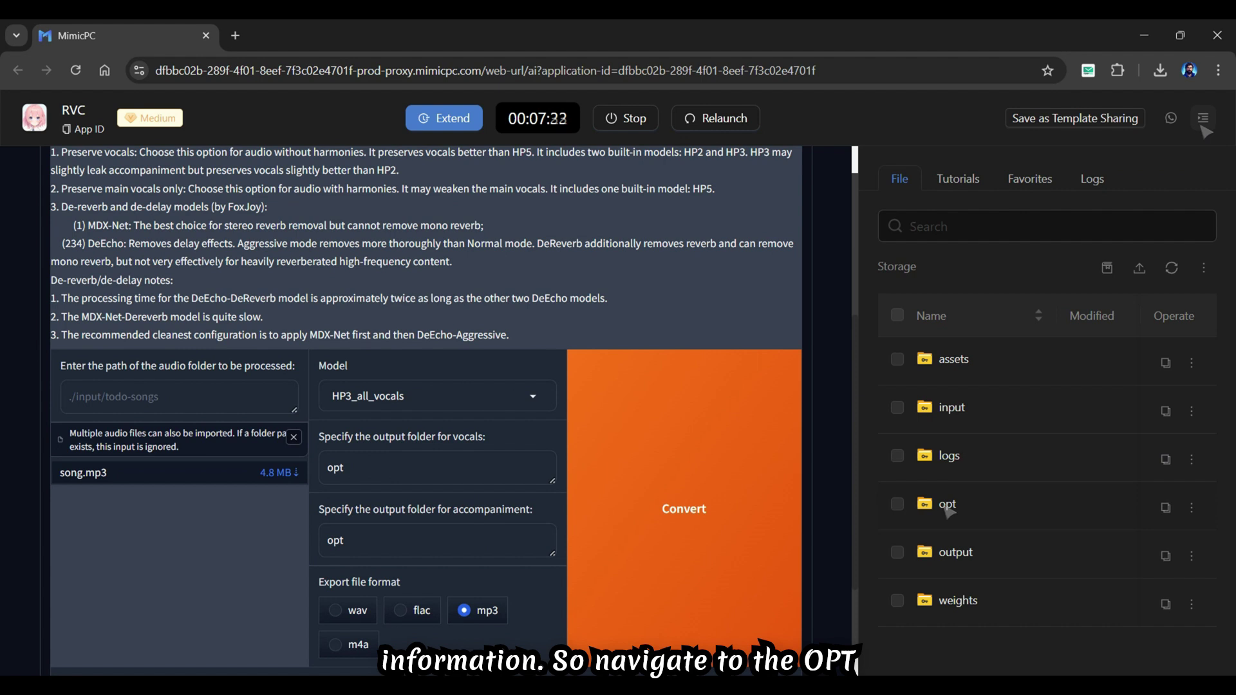
pyautogui.doubleClick(945, 511)
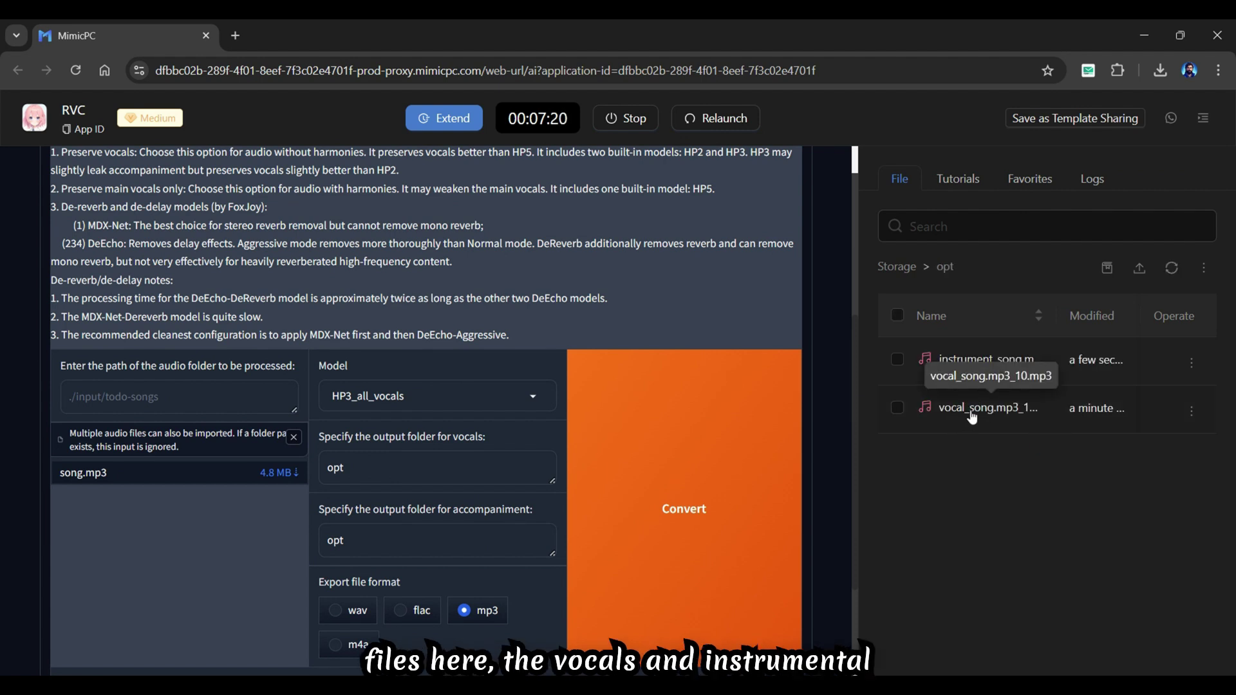
pyautogui.click(1191, 363)
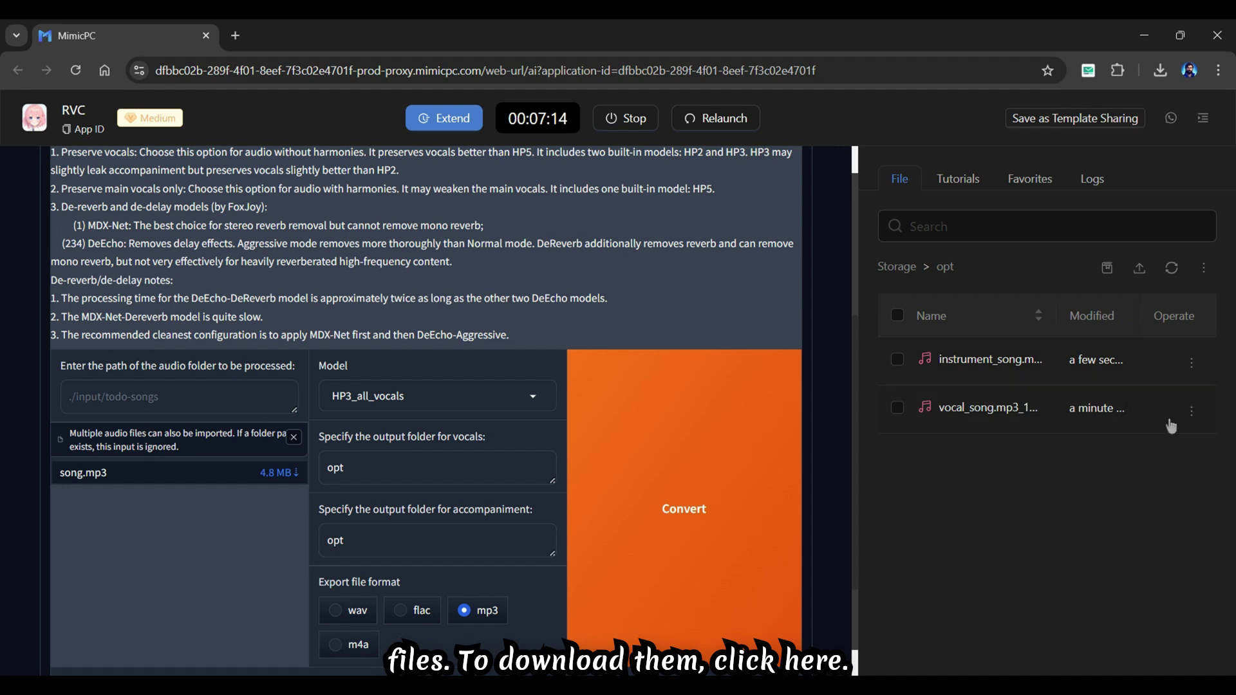
pyautogui.click(1191, 411)
pyautogui.click(1181, 472)
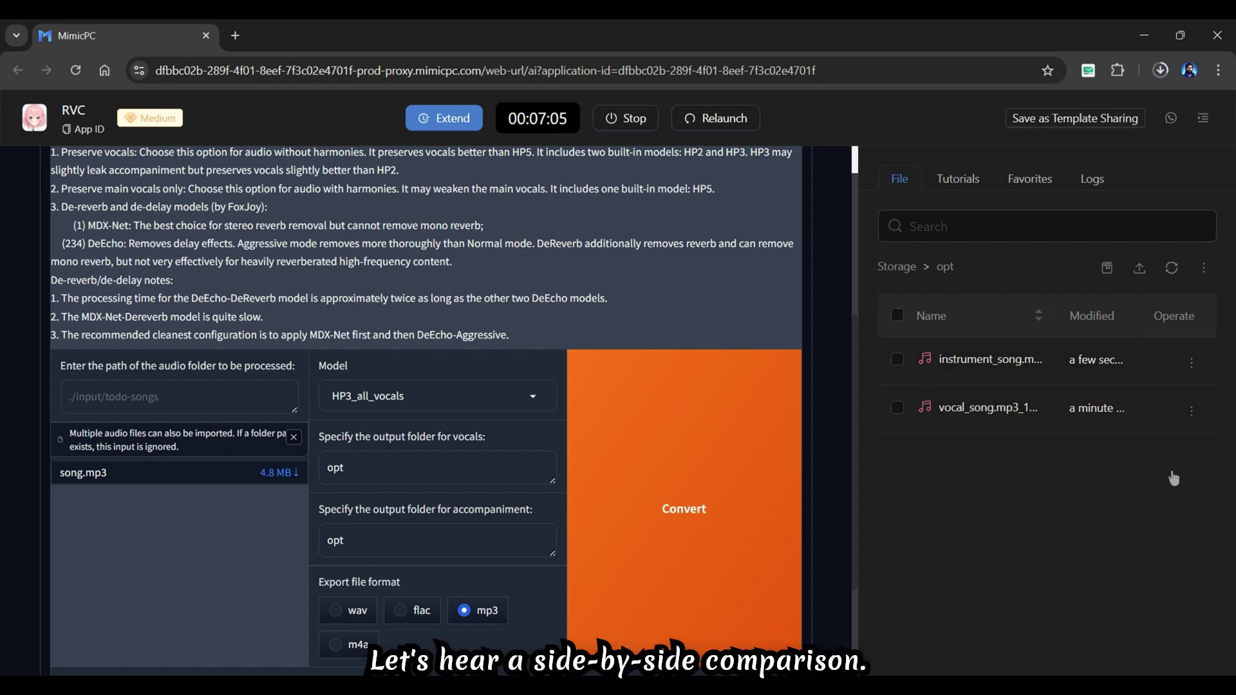